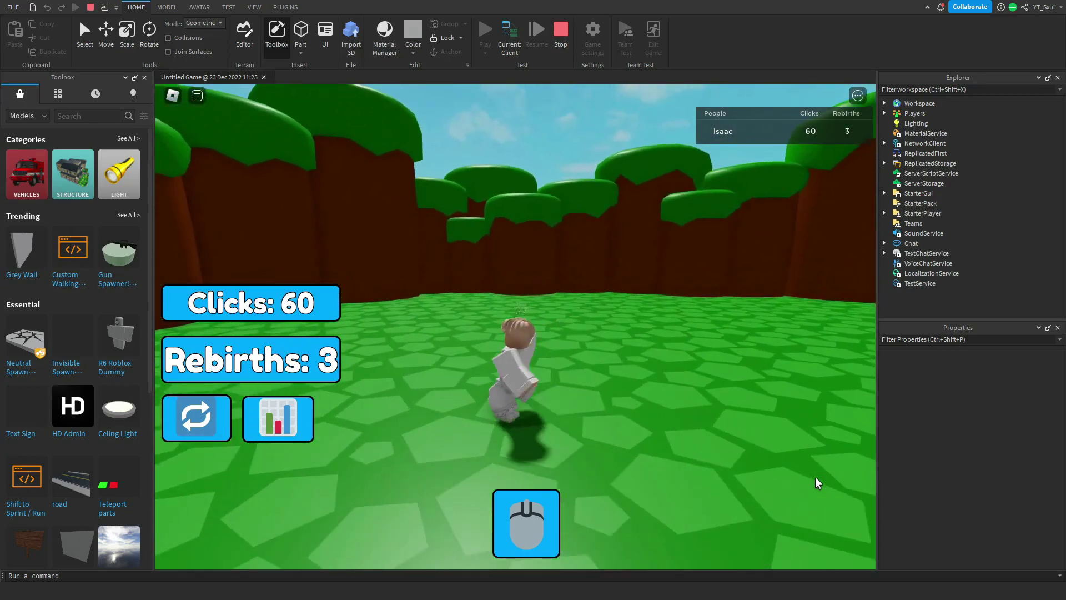
Add two more clicks to the counter and close the Rebirth panel.
left_click(539, 508)
left_click(533, 511)
left_click(534, 511)
left_click(534, 511)
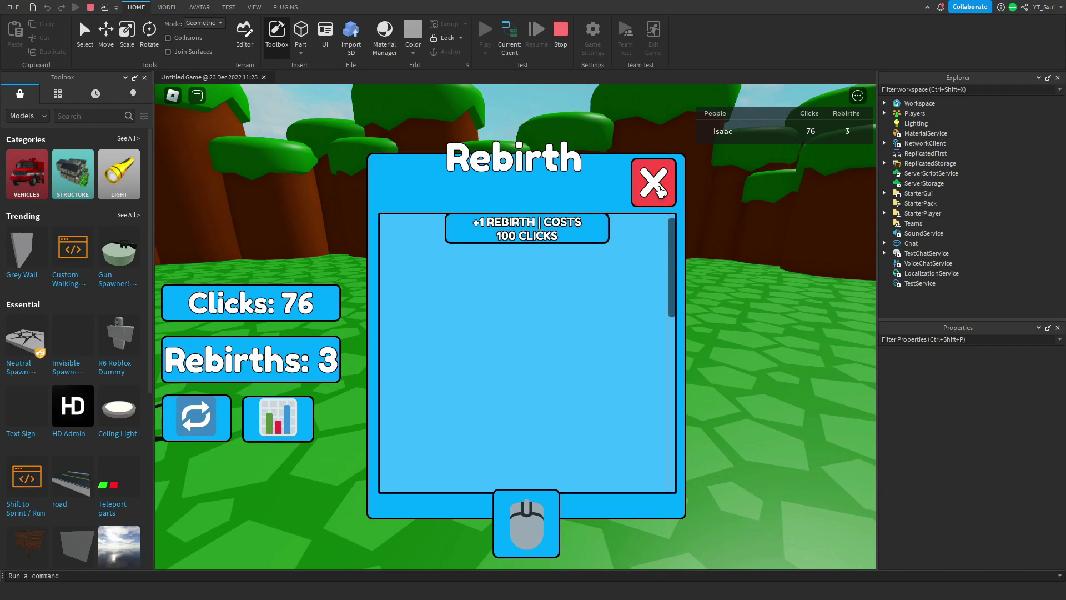
left_click(660, 190)
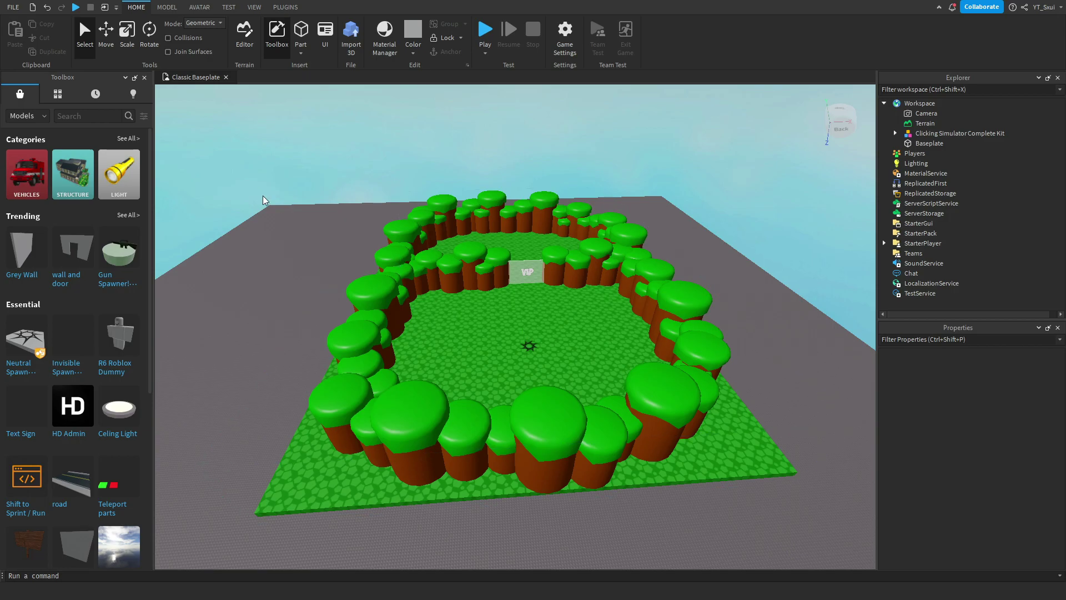
Choose Publish to Roblox from the FILE menu to bring up the Publish Game dialog.
left_click(4, 5)
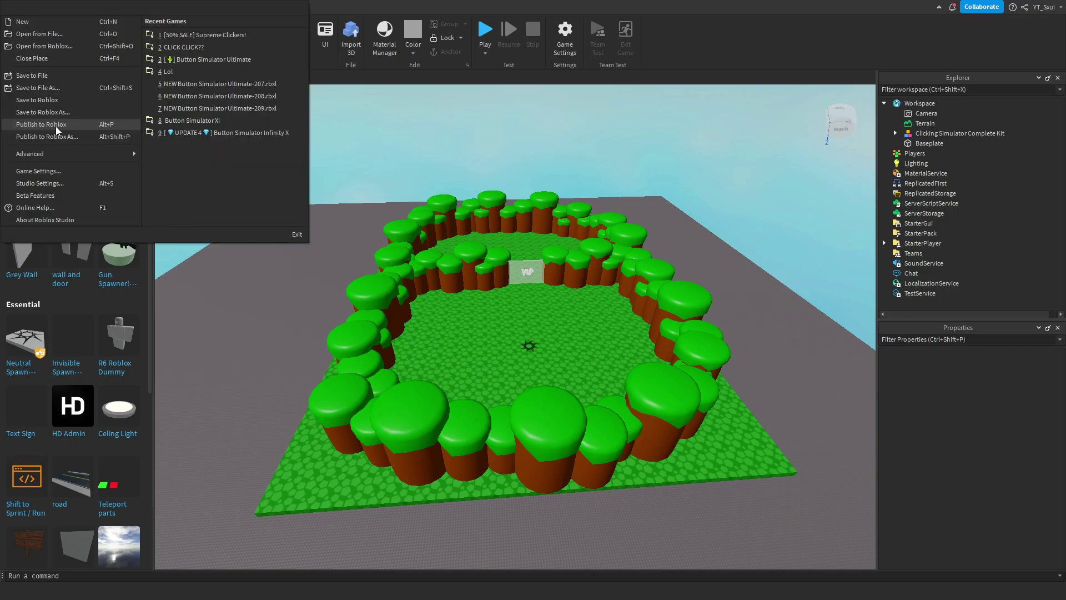
left_click(57, 128)
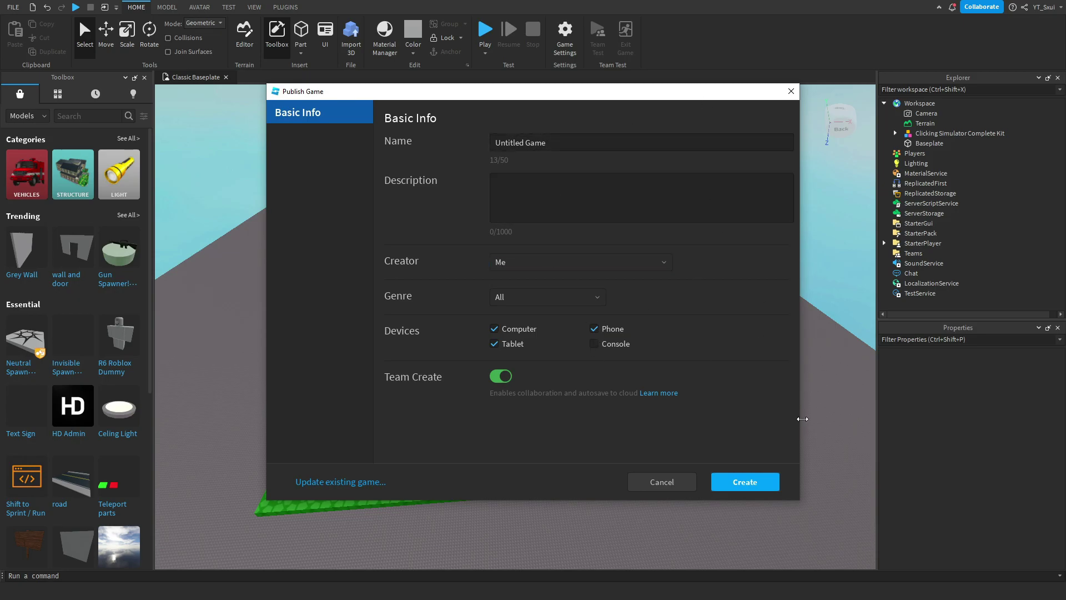
Create the Untitled Game, then enable Studio Access to API Services under Security and save.
left_click(745, 482)
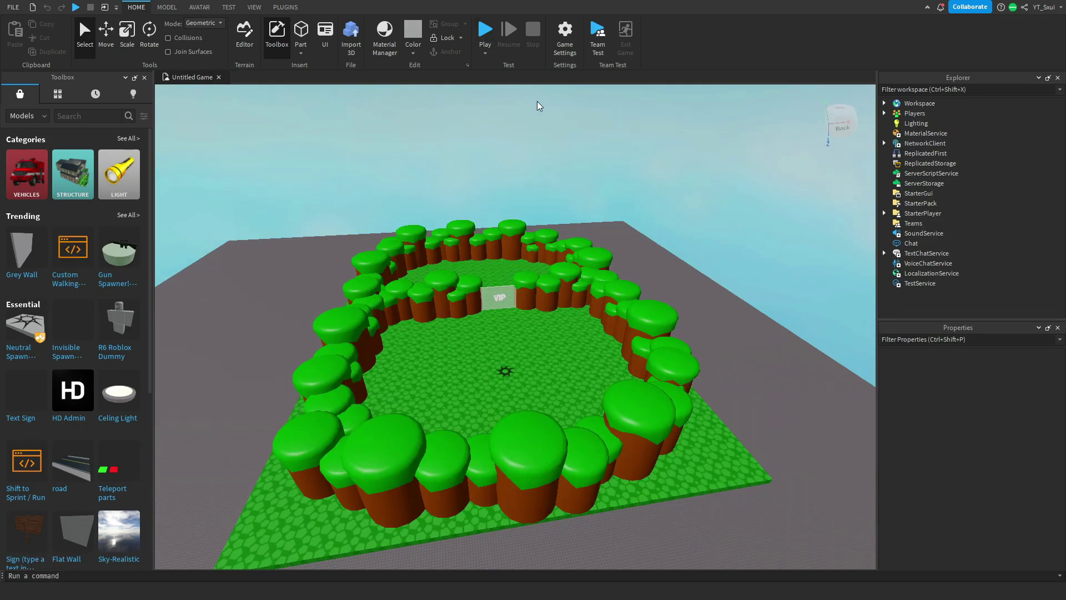
left_click(561, 44)
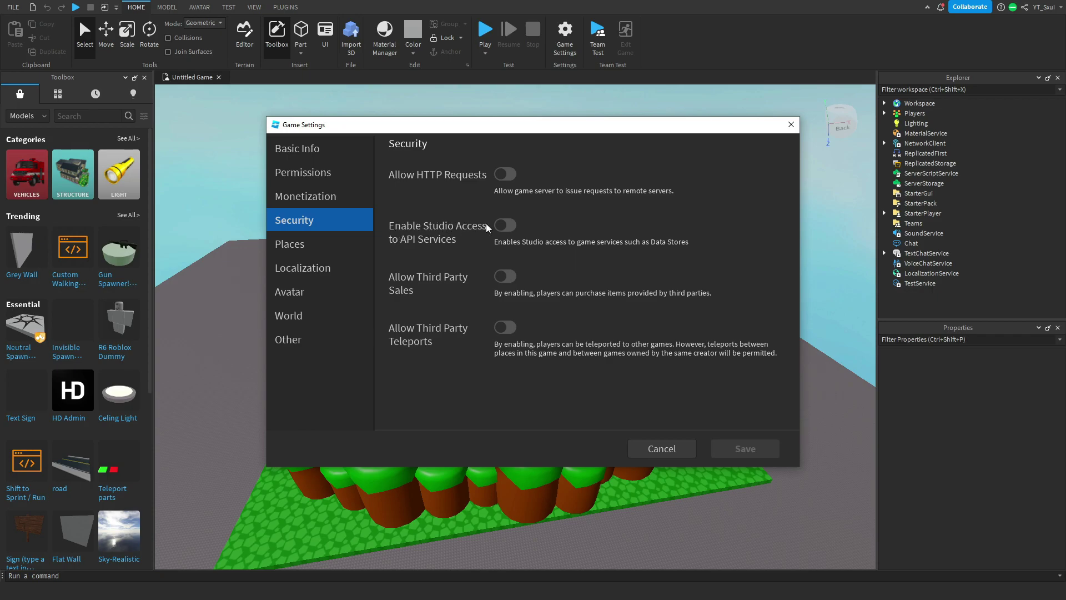
left_click(505, 225)
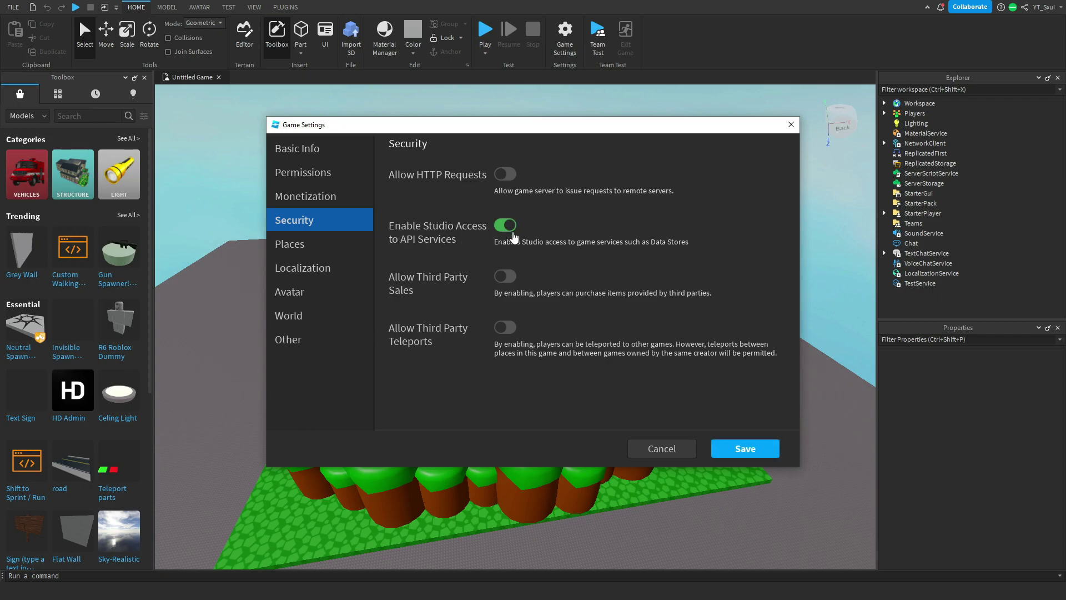
left_click(743, 447)
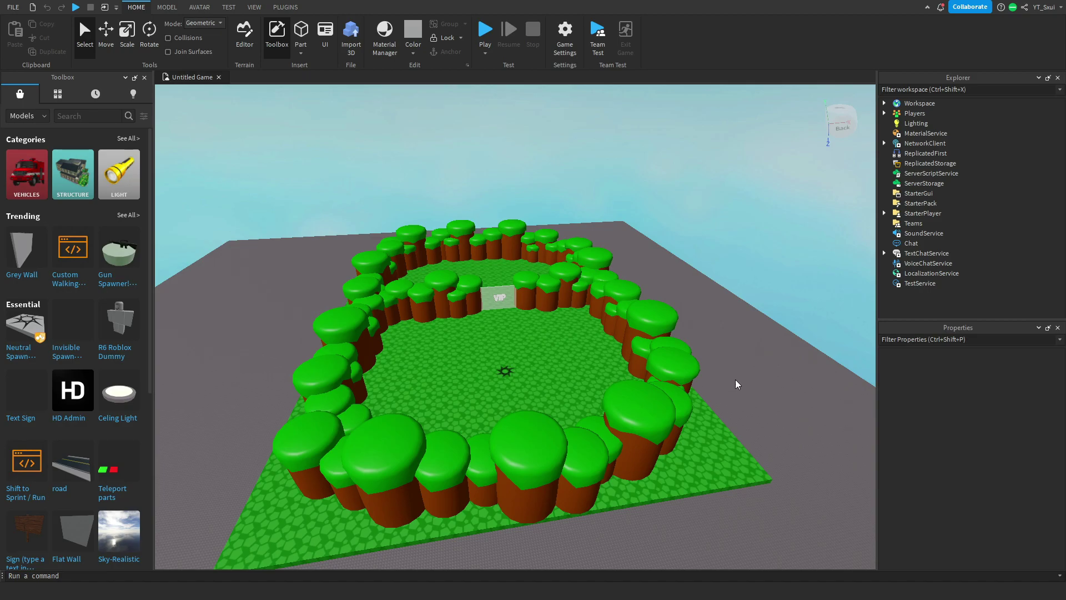
Open the kit's READ ME! notes, then drag its ReplicatedStorage model into ReplicatedStorage.
scroll(736, 372, "down", 3)
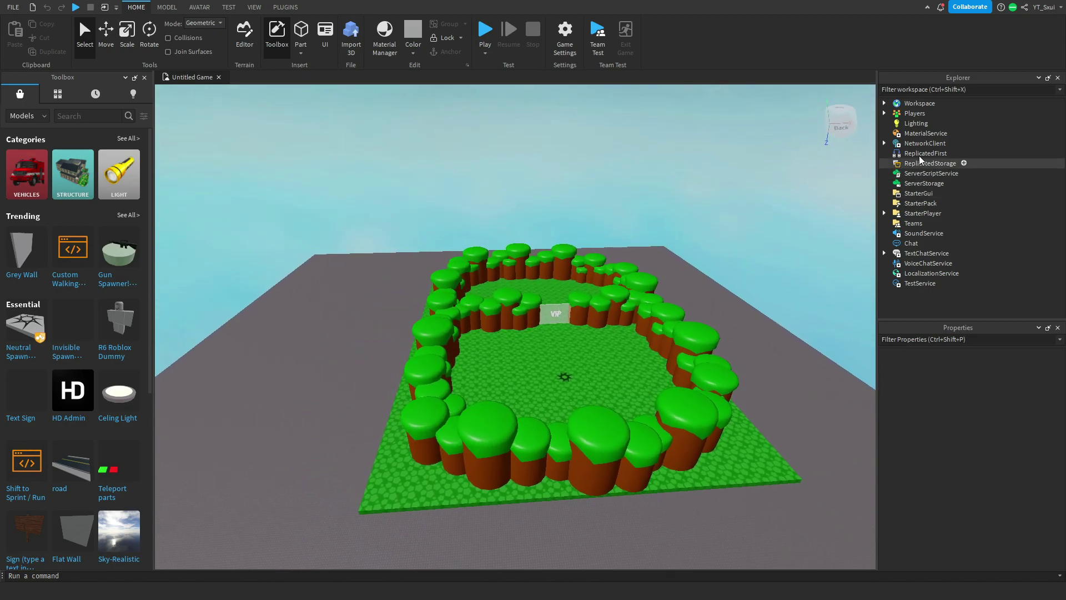
left_click(917, 104)
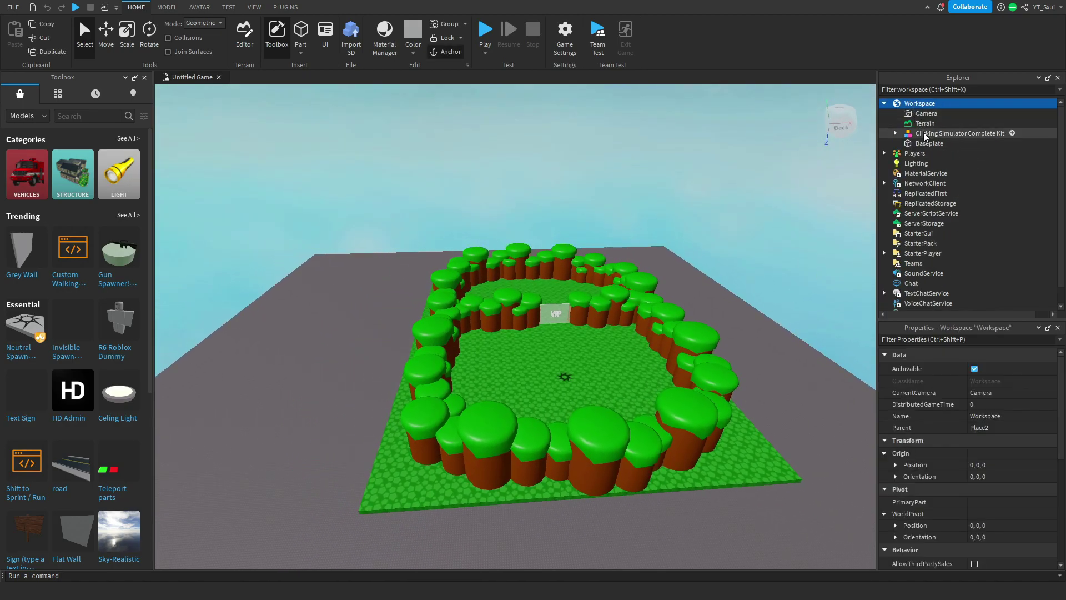
double_click(924, 132)
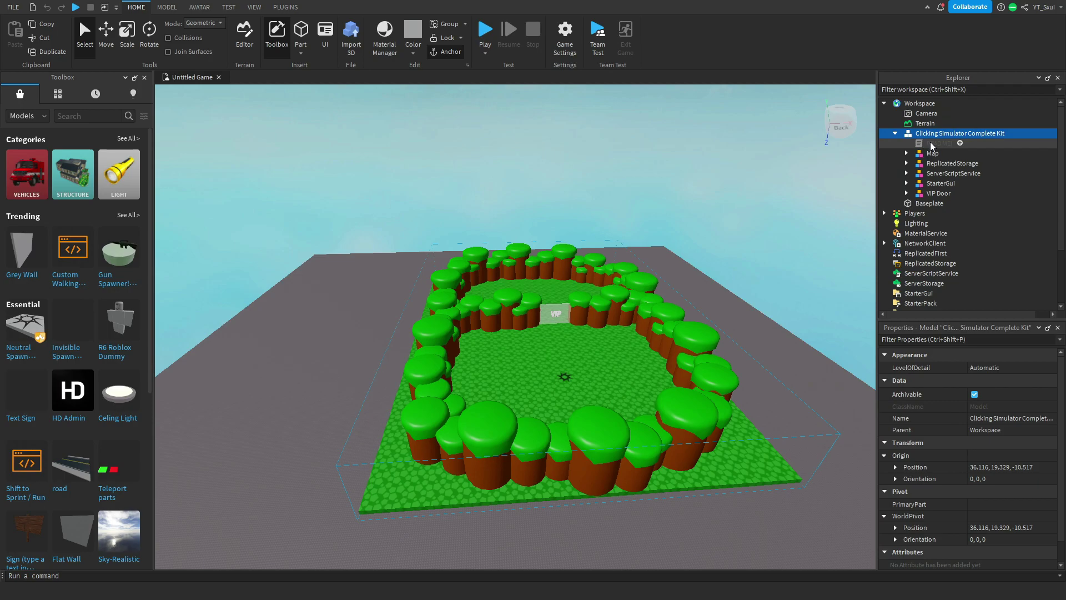
double_click(933, 144)
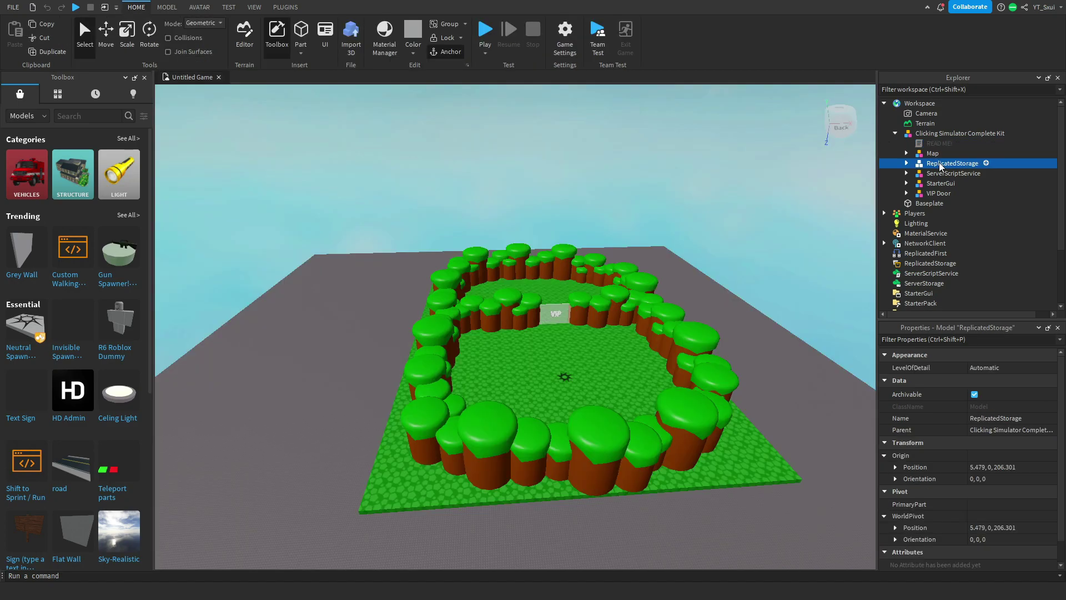
left_click_drag(944, 165, 931, 253)
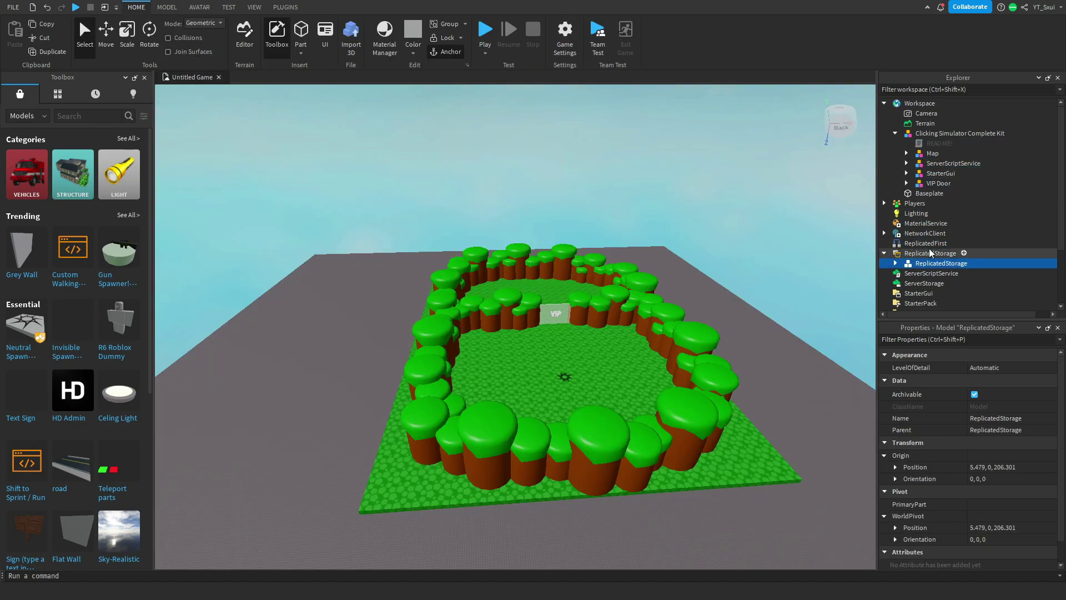
Ungroup the ReplicatedStorage model, then move and ungroup the kit's ServerScriptService model.
key("ctrl+u")
left_click_drag(944, 163, 919, 274)
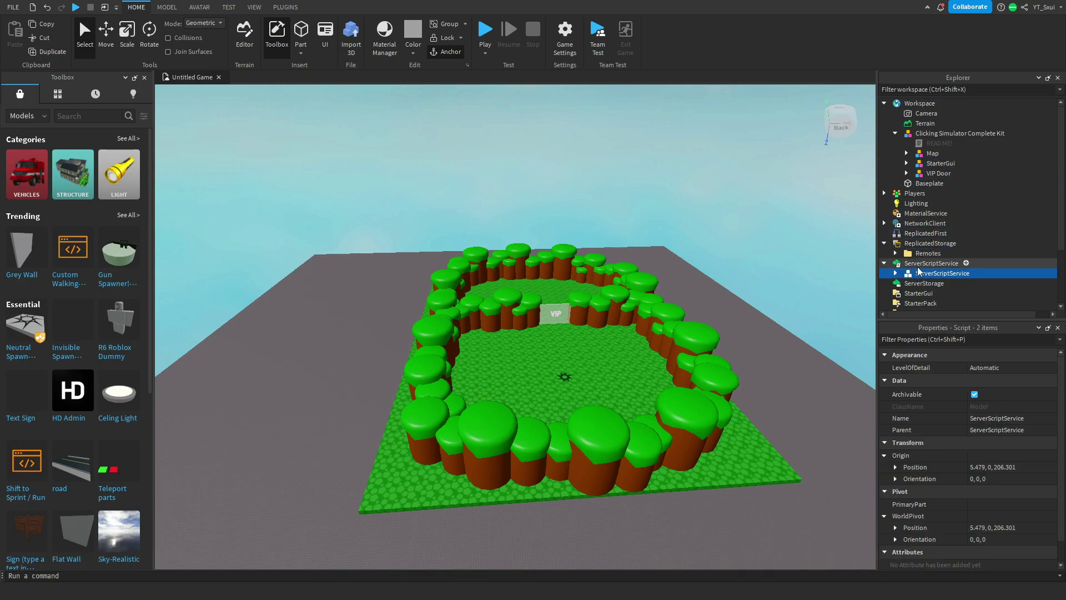
key("ctrl+u")
Move the kit's StarterGui model into StarterGui and ungroup it into ClickGUI, RebirthGUI and SettingsGUI.
left_click(938, 163)
left_click_drag(938, 163, 917, 303)
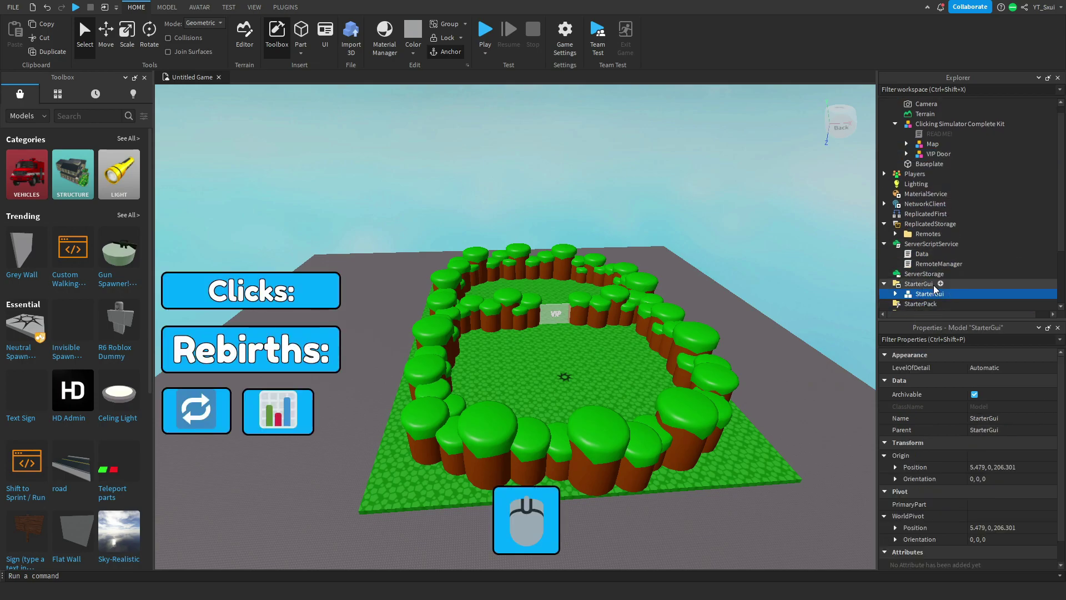
key("ctrl+u")
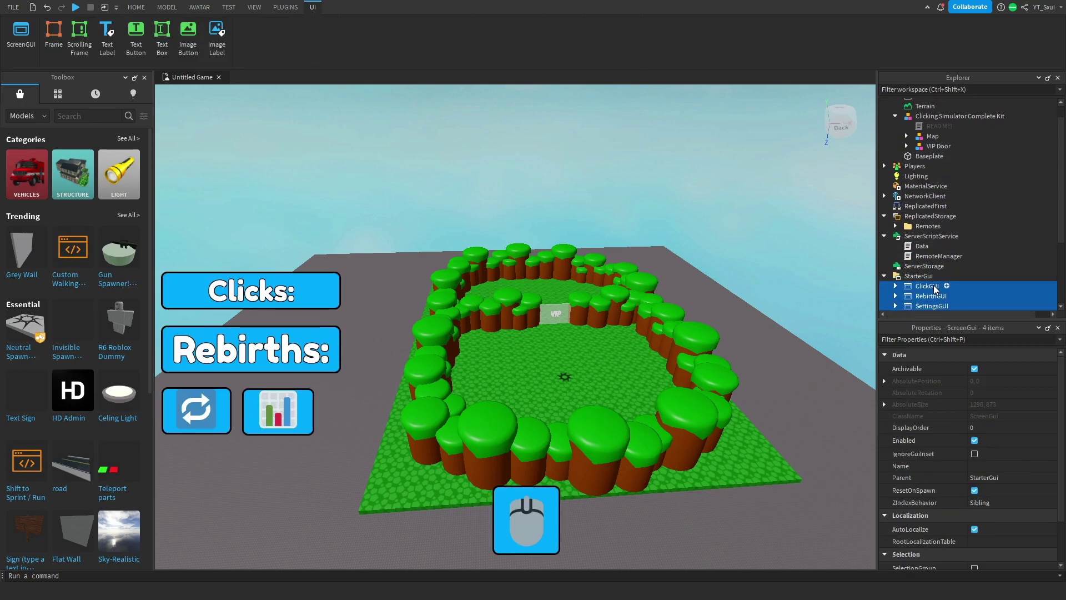
Expand the nested VIP Door models and enter 3865230 as the GamePassId Value.
double_click(937, 147)
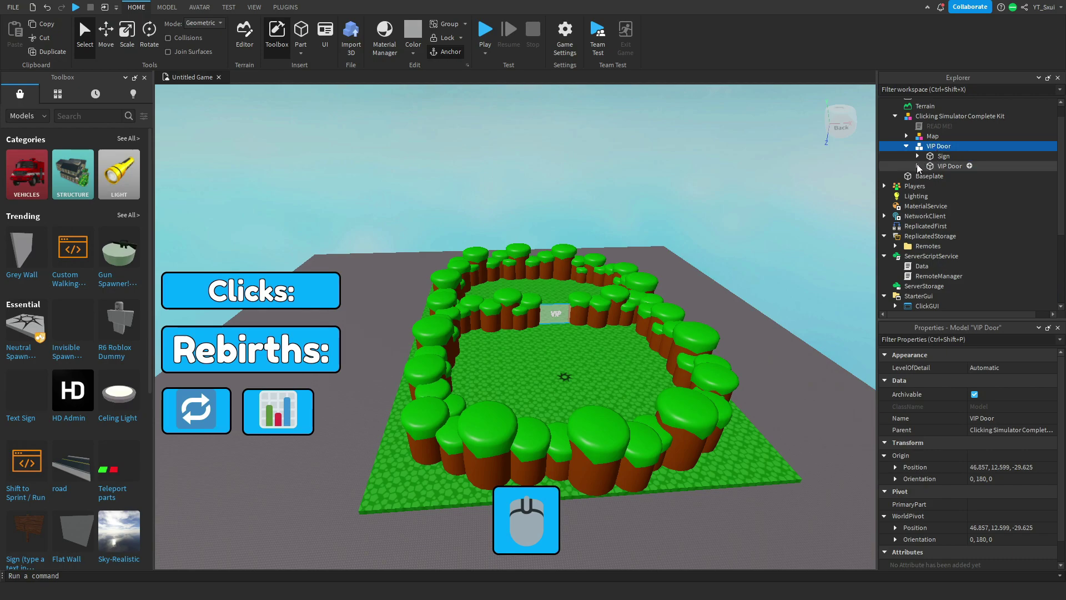
left_click(917, 165)
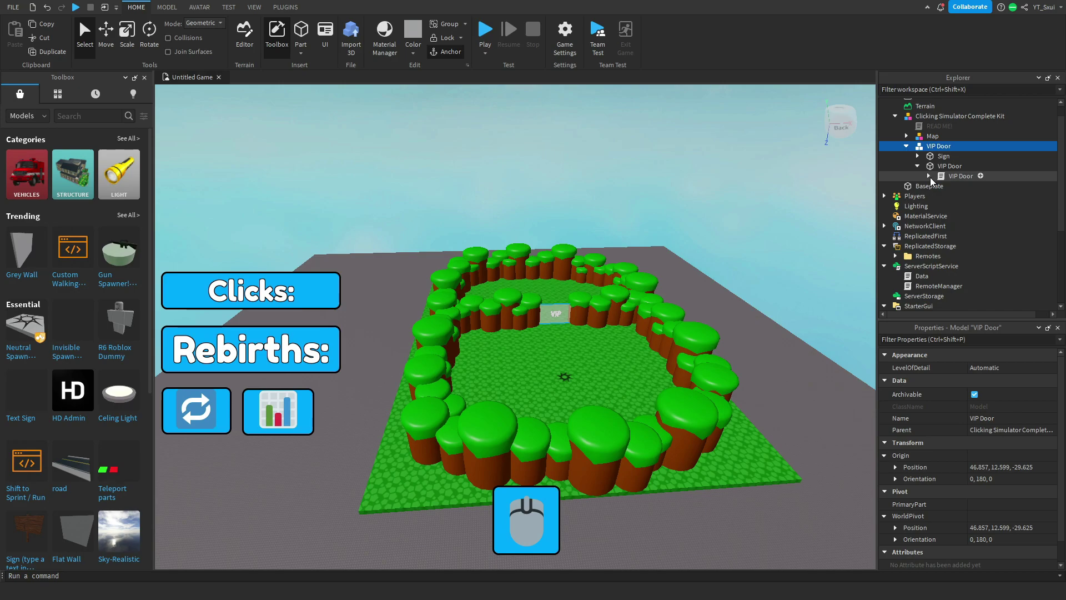
left_click(929, 176)
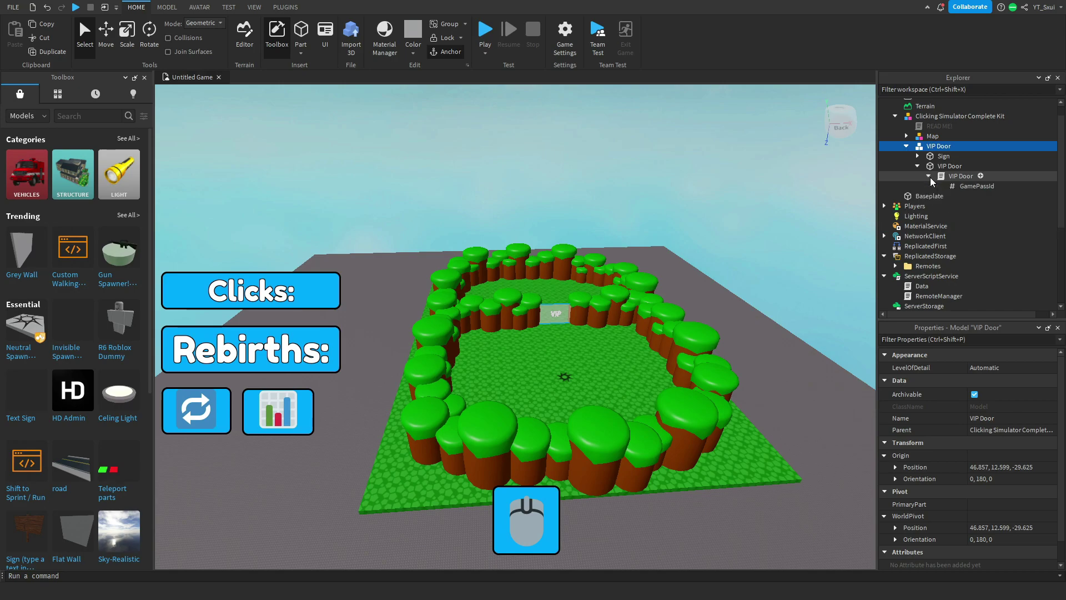
left_click(975, 187)
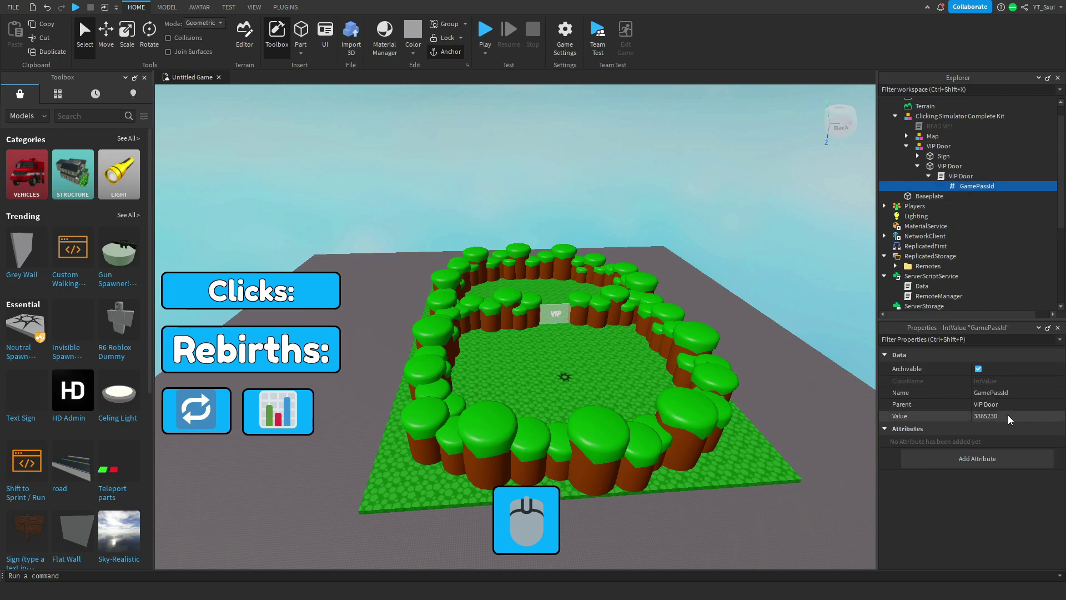
left_click(996, 415)
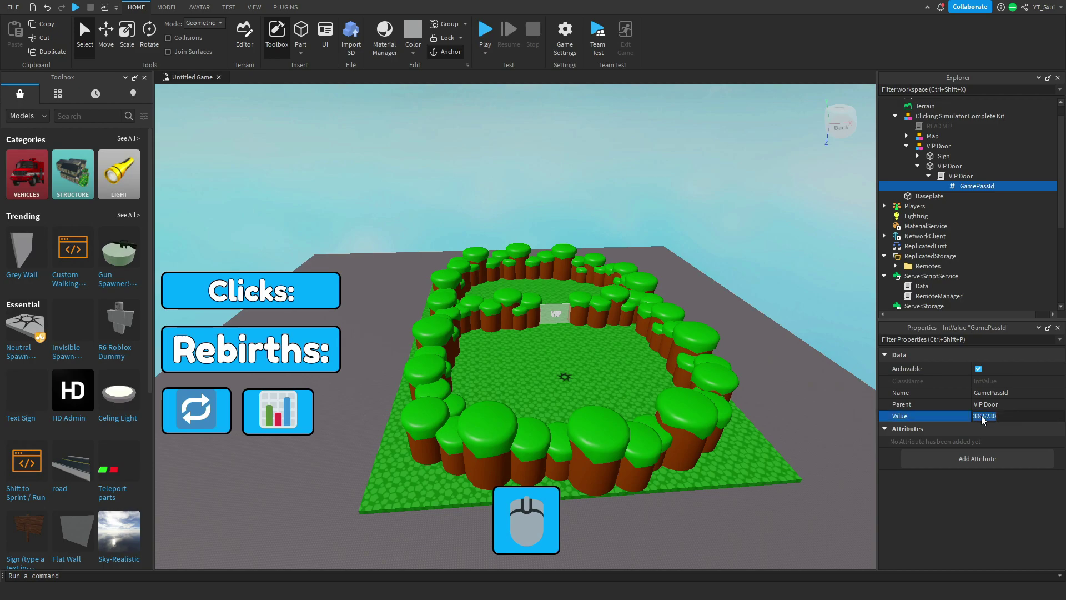
key("Return")
Start a playtest and check the Rebirth and Settings panels before walking off the spawn.
left_click(587, 207)
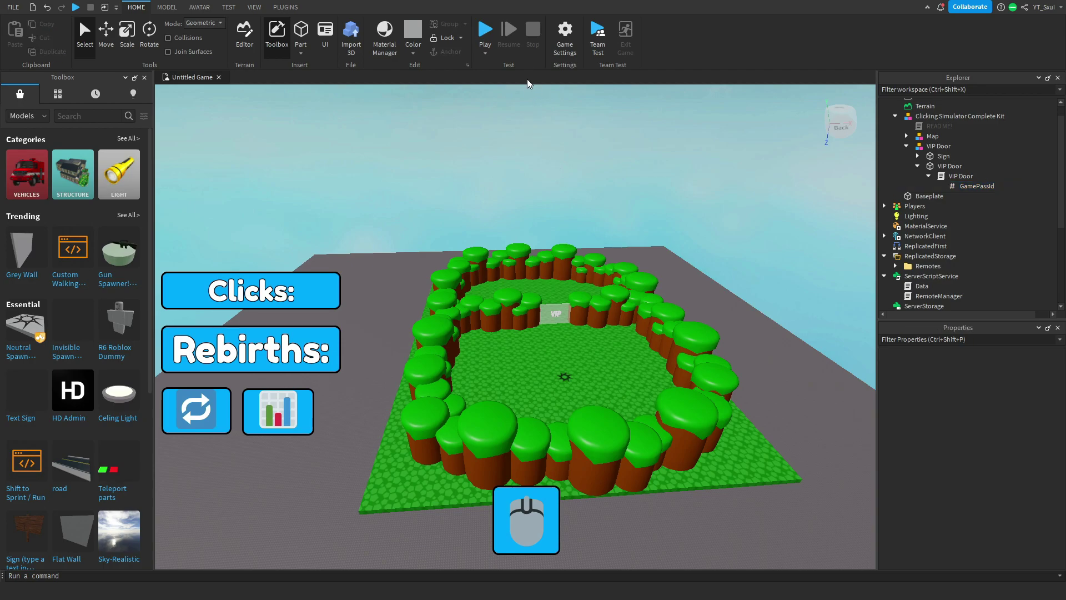
left_click(482, 32)
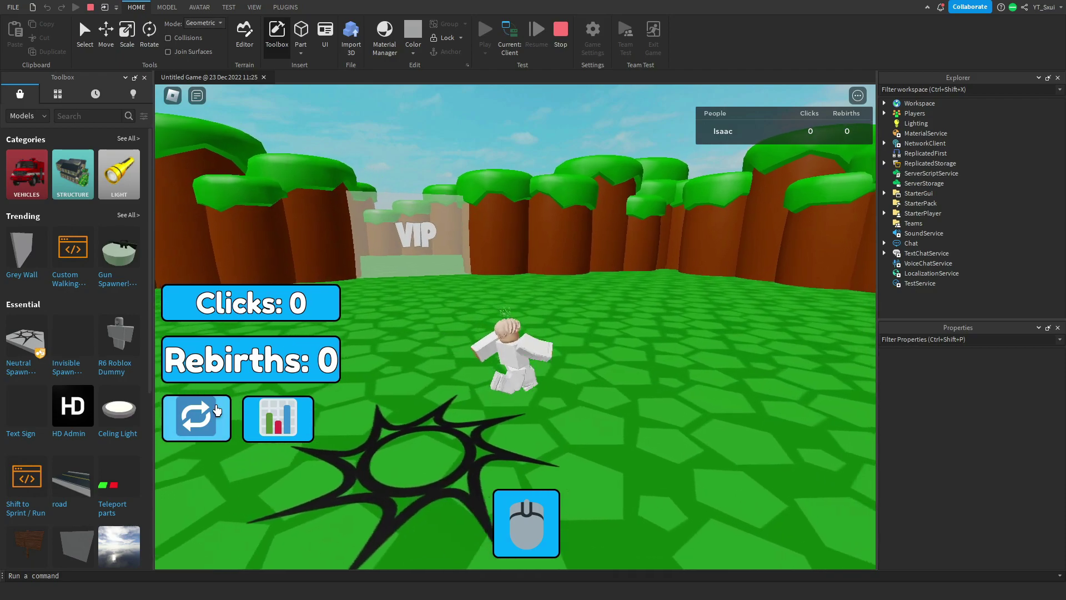
left_click(196, 416)
left_click(654, 182)
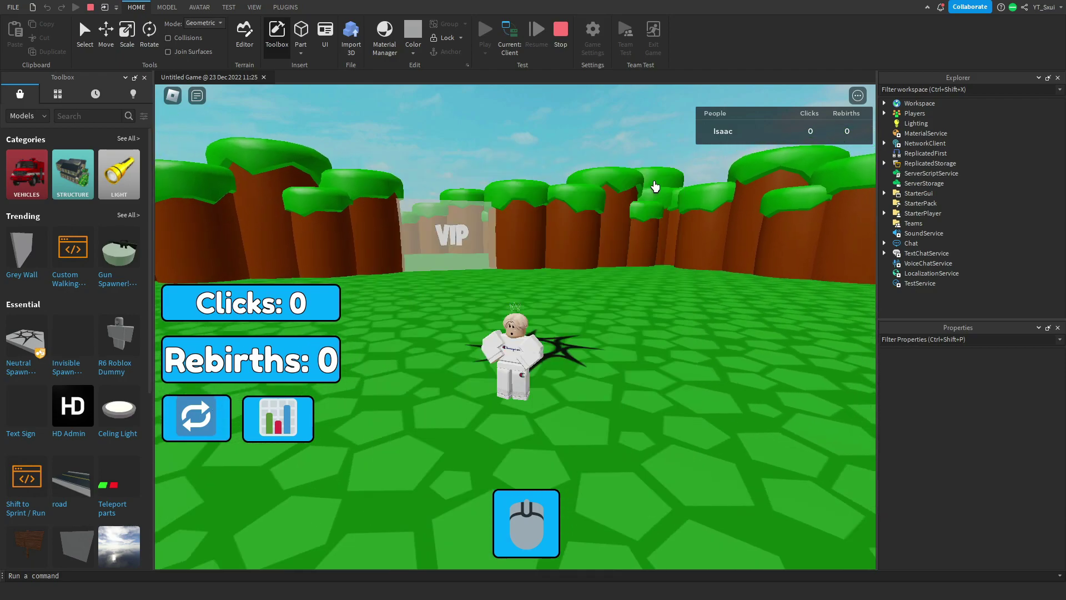
left_click(262, 405)
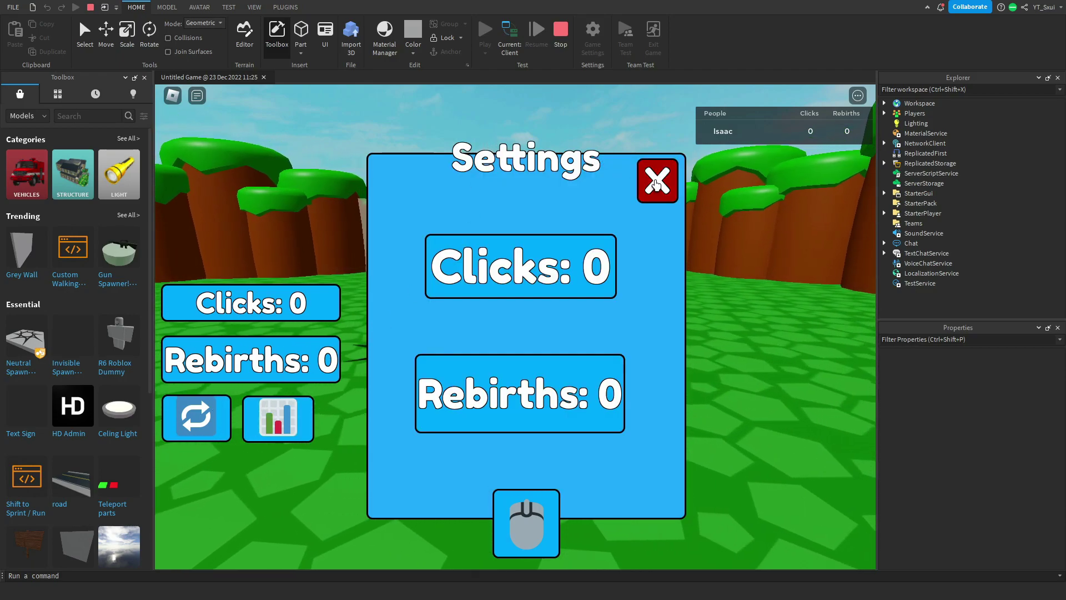
left_click(669, 191)
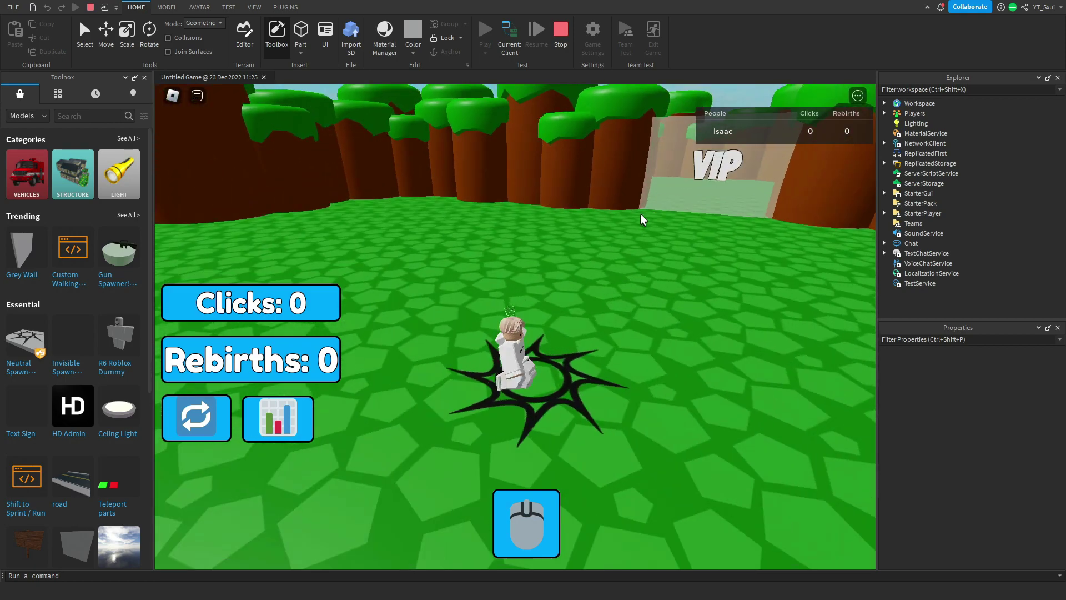
key("a")
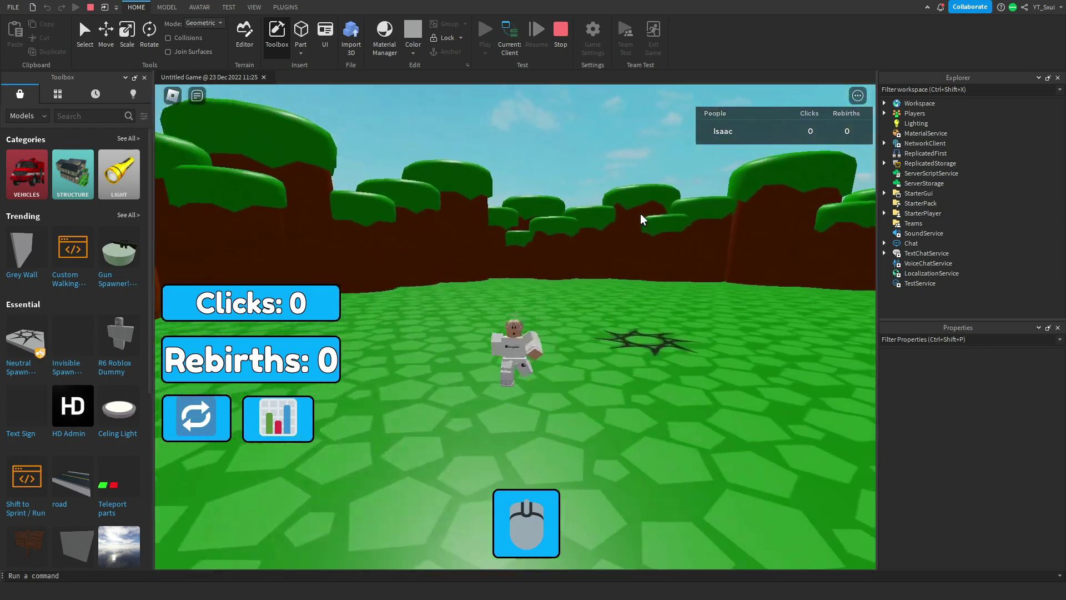
scroll(639, 214, "up", 2)
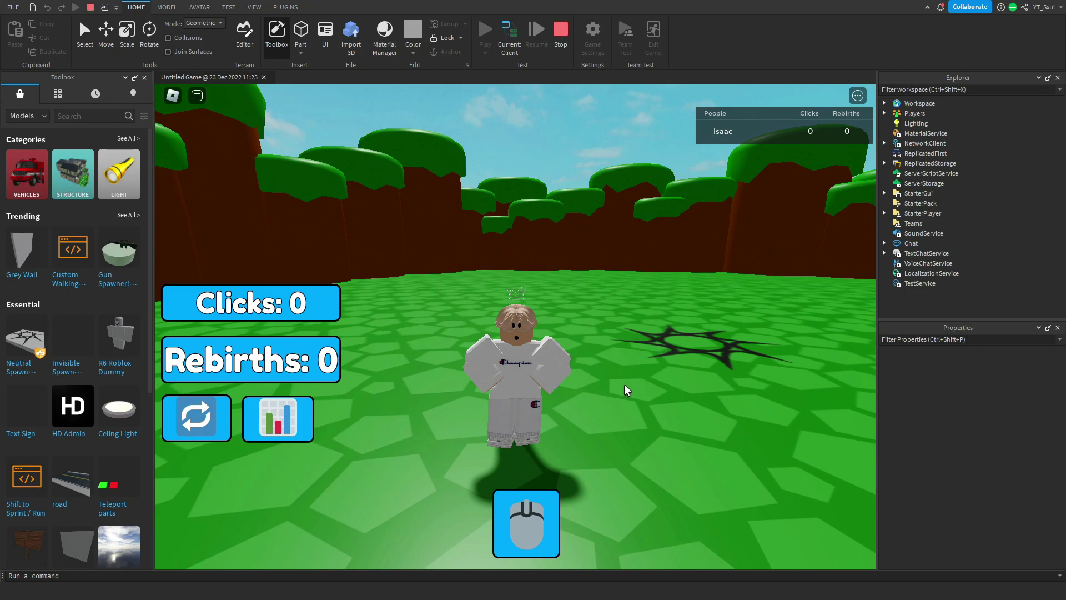
Click the on-screen mouse button repeatedly until Clicks passes 100.
left_click(532, 523)
left_click(532, 523)
left_click(532, 523)
left_click(532, 523)
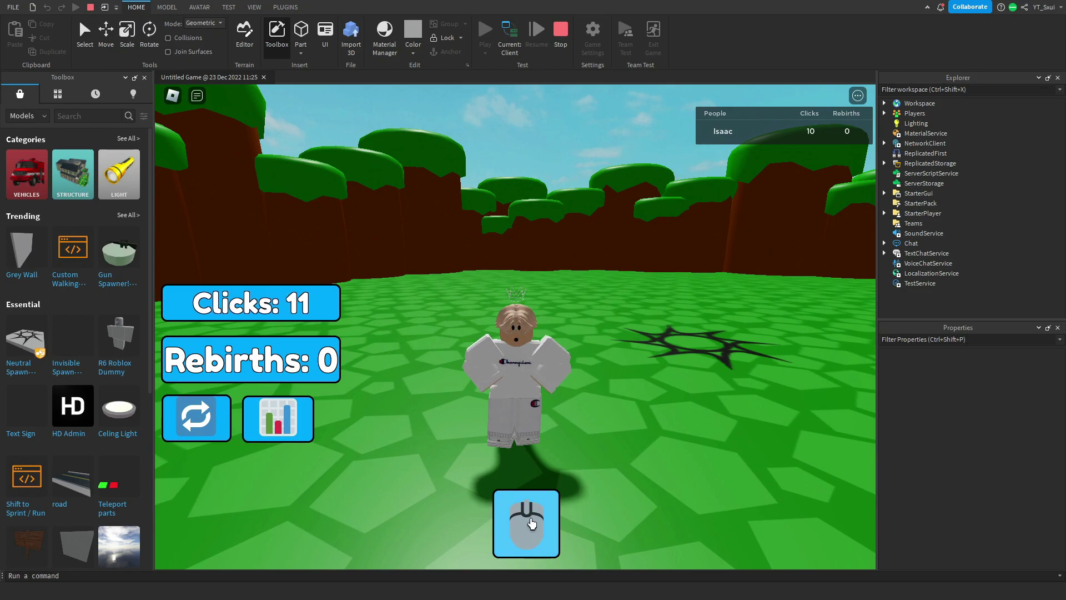
left_click(532, 524)
left_click(531, 523)
left_click(532, 523)
left_click(531, 523)
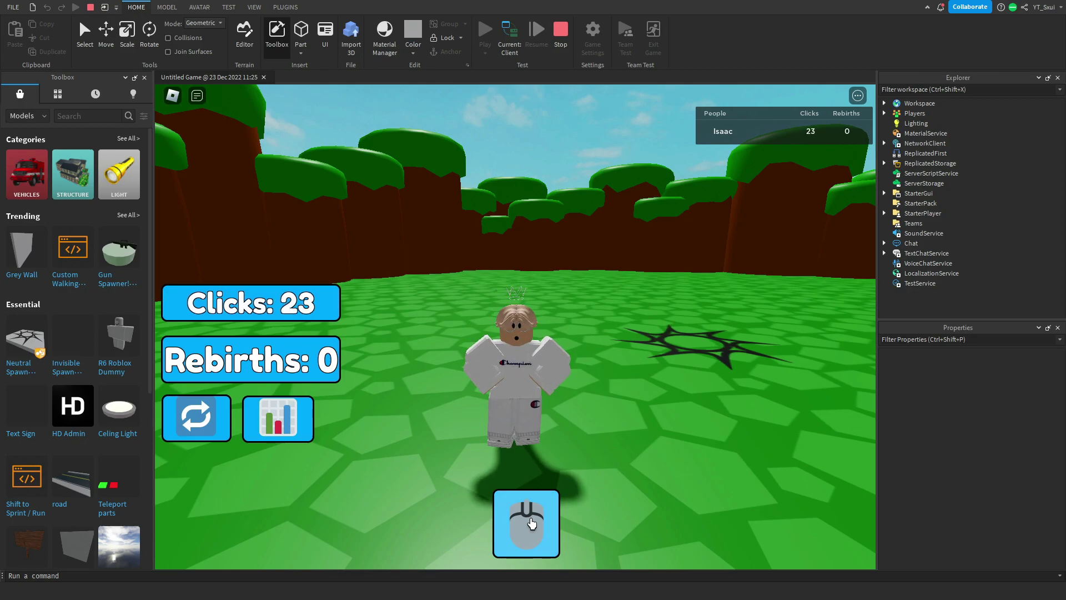
left_click(531, 523)
left_click(531, 523)
left_click(532, 523)
left_click(532, 523)
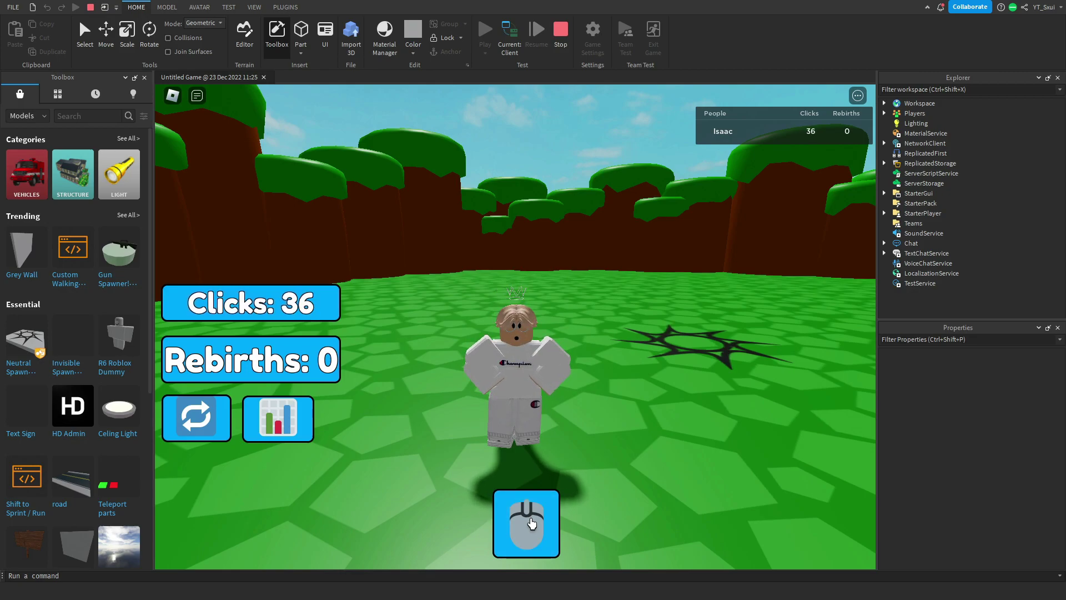
left_click(532, 523)
left_click(531, 523)
left_click(532, 523)
left_click(531, 523)
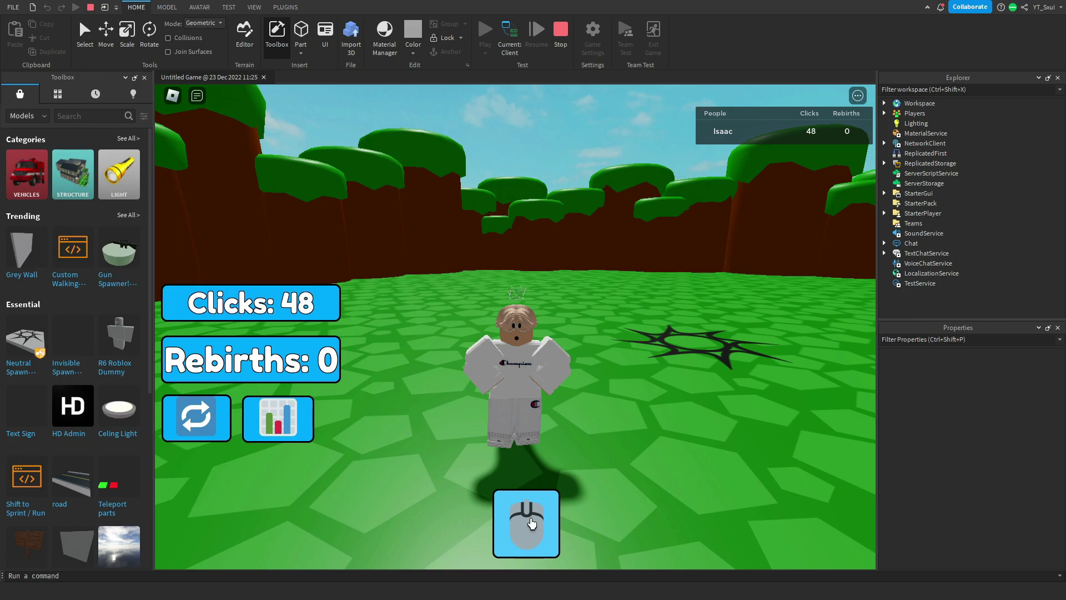
left_click(532, 523)
left_click(531, 523)
left_click(531, 523)
left_click(531, 523)
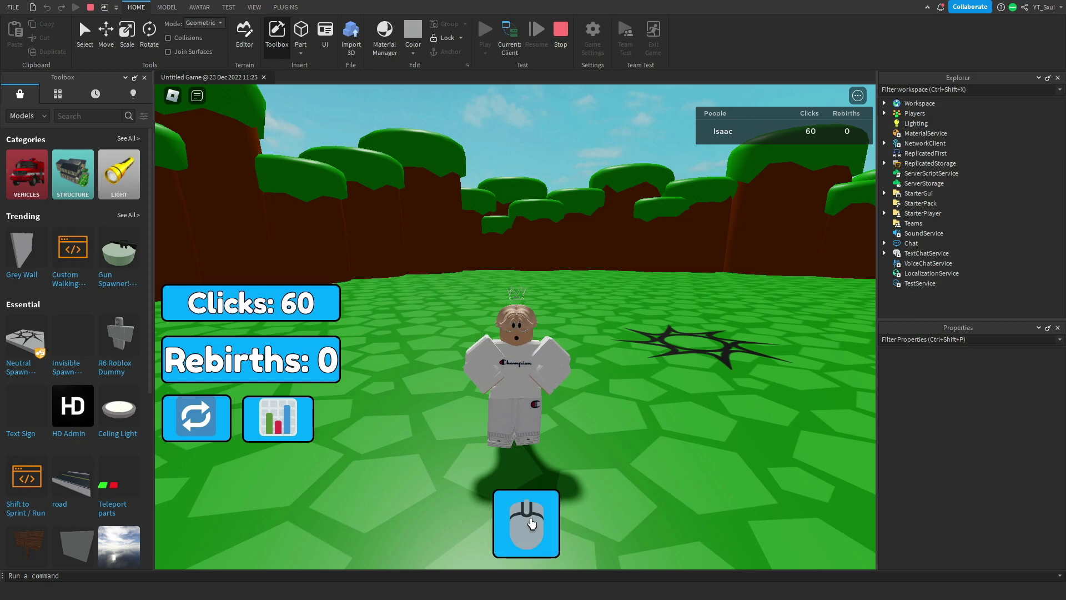
left_click(531, 523)
left_click(531, 523)
left_click(532, 523)
left_click(531, 523)
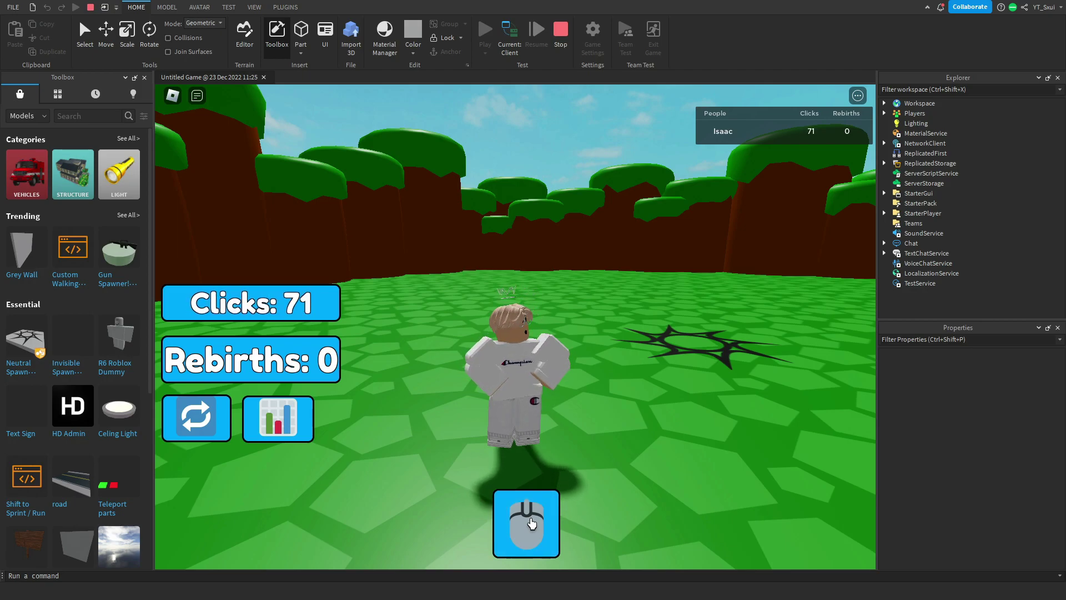
left_click(532, 523)
left_click(532, 524)
left_click(532, 523)
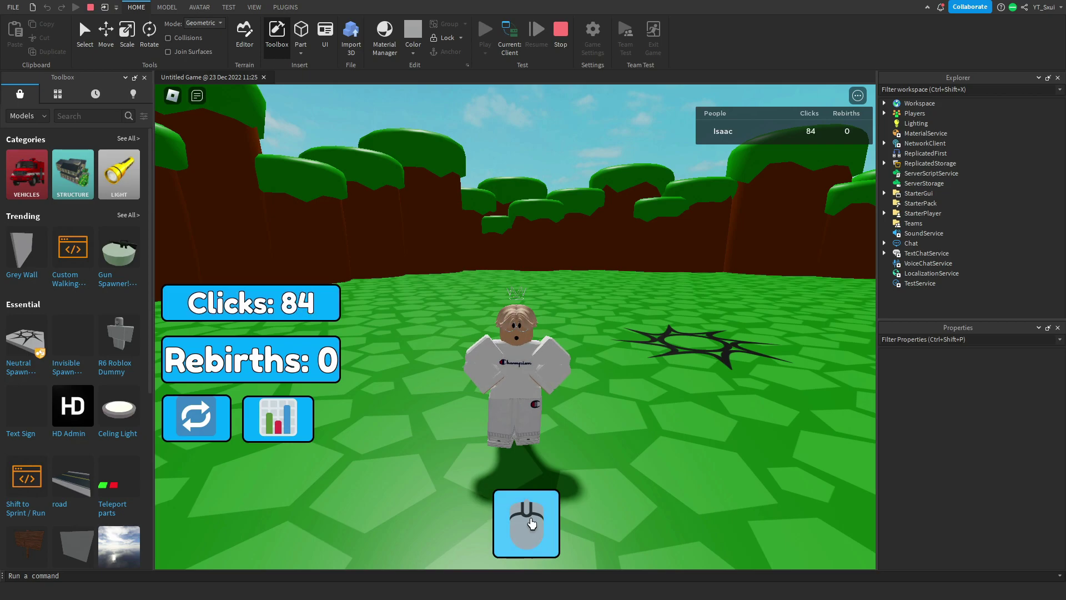
left_click(531, 524)
left_click(532, 523)
left_click(531, 523)
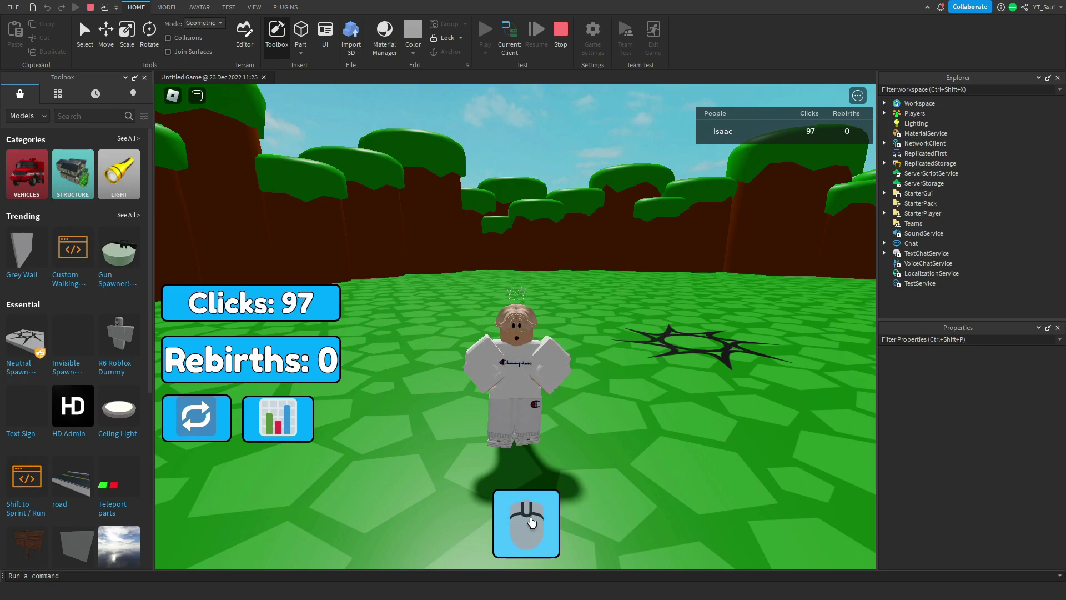
left_click(531, 523)
left_click(532, 523)
Buy the first rebirth for 100 clicks, then earn clicks back past 100.
left_click(197, 417)
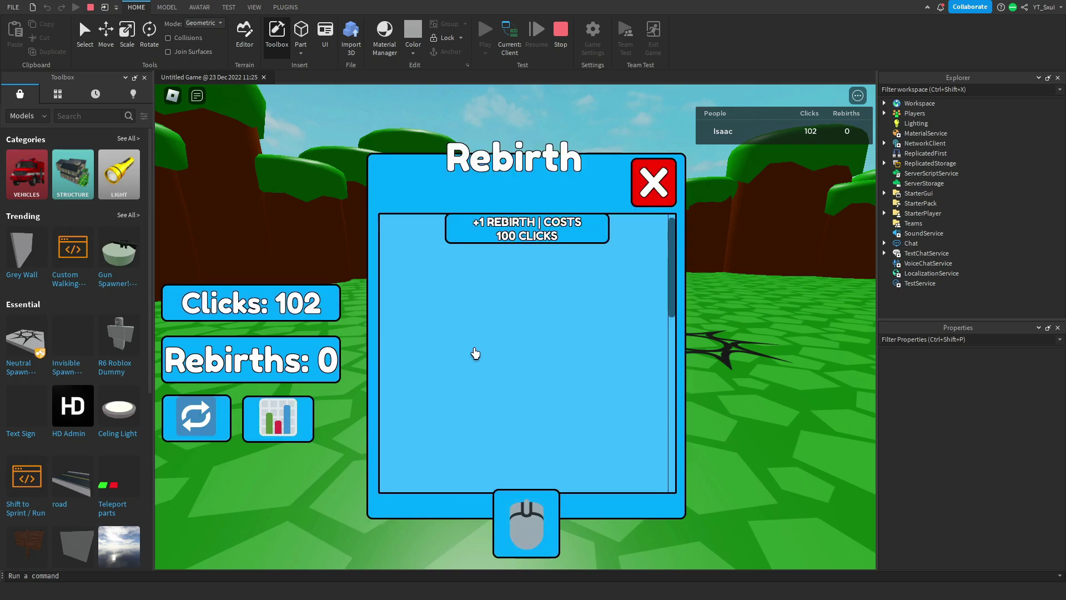
left_click(527, 229)
left_click(654, 182)
left_click(525, 505)
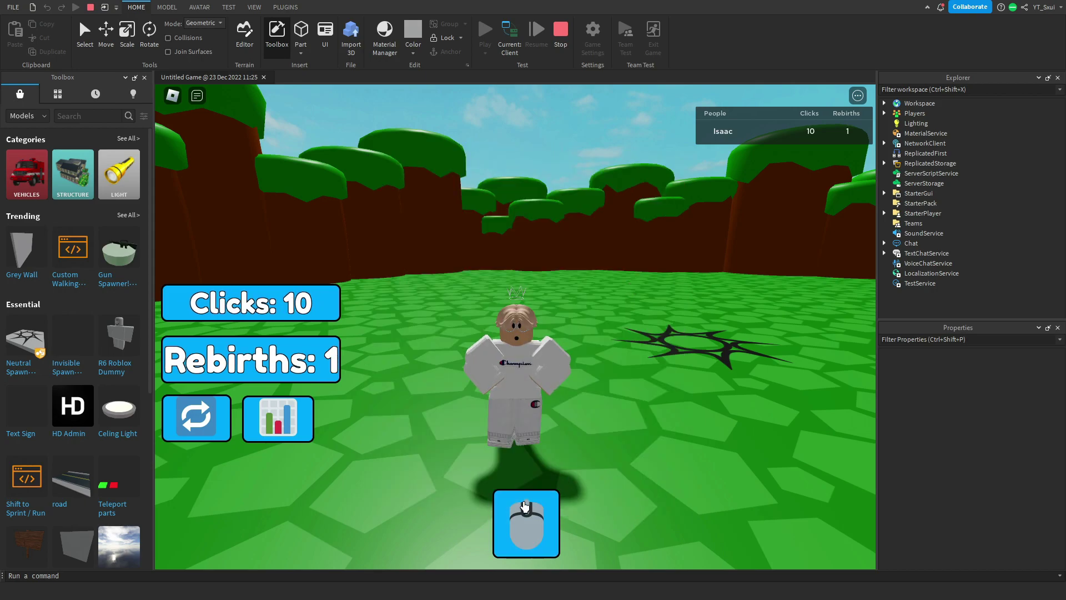
left_click(525, 504)
left_click(524, 505)
left_click(522, 505)
left_click(521, 505)
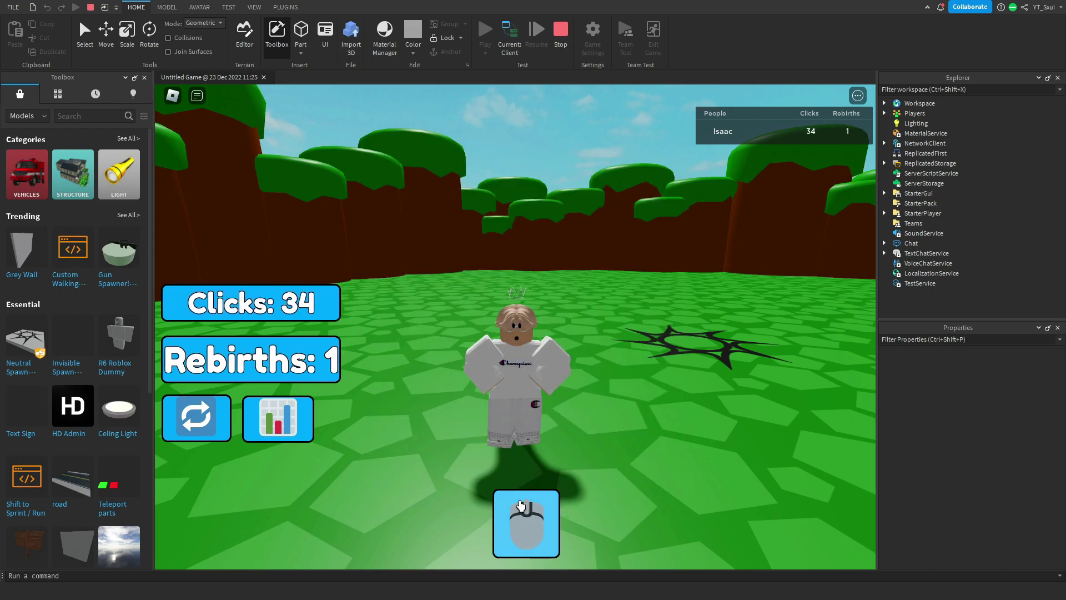
left_click(516, 501)
left_click(516, 502)
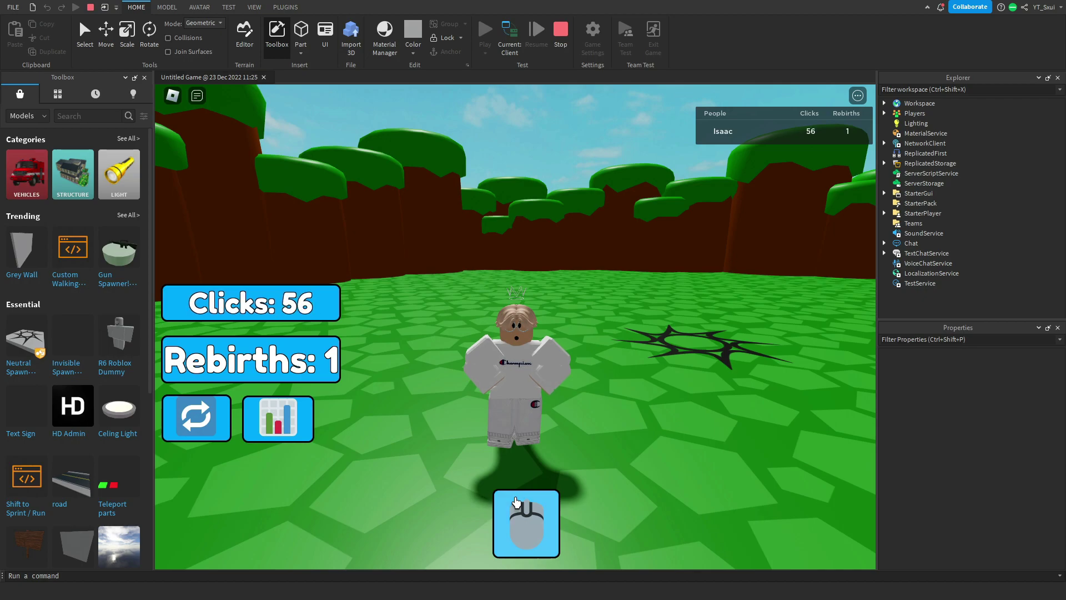
left_click(516, 502)
left_click(516, 502)
left_click(516, 504)
left_click(516, 503)
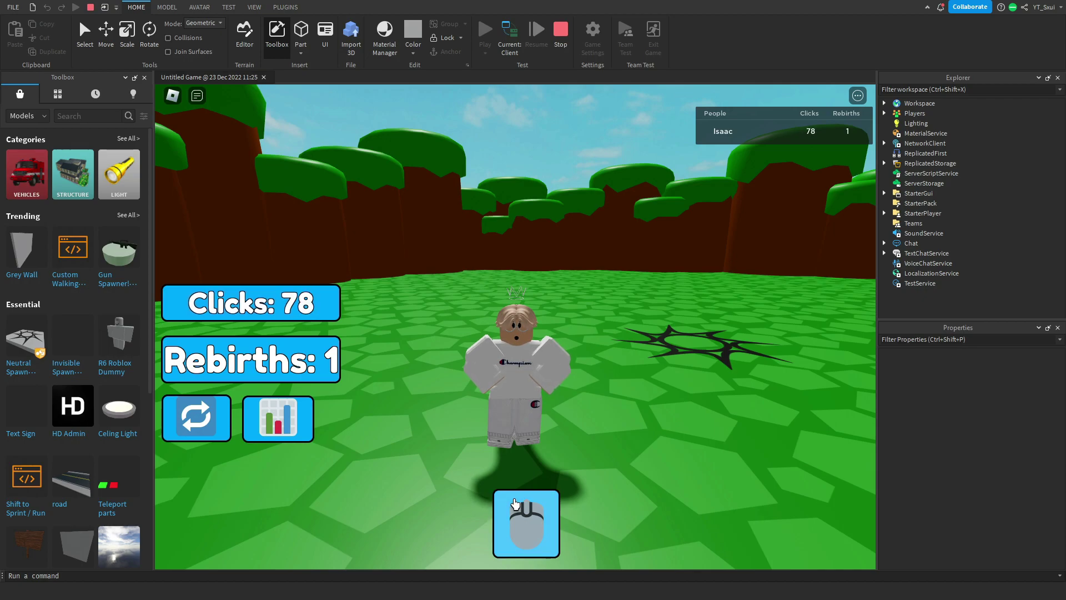
left_click(516, 504)
left_click(515, 503)
left_click(515, 503)
left_click(515, 503)
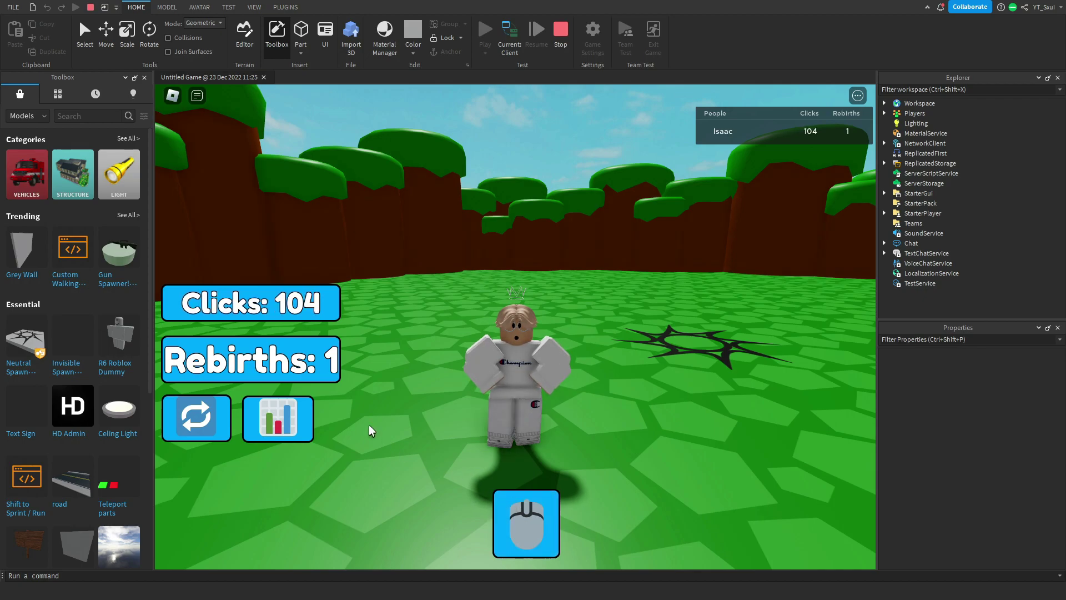
Buy a second rebirth for 100 clicks, then click the counter up to 105.
left_click(205, 411)
left_click(526, 229)
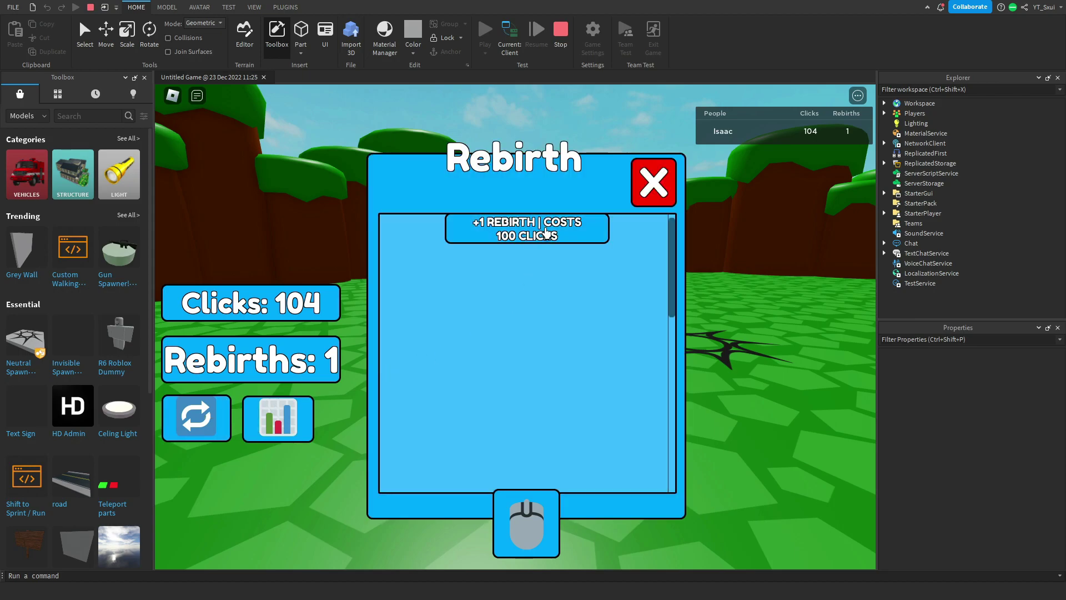
left_click(654, 182)
left_click(523, 520)
left_click(524, 516)
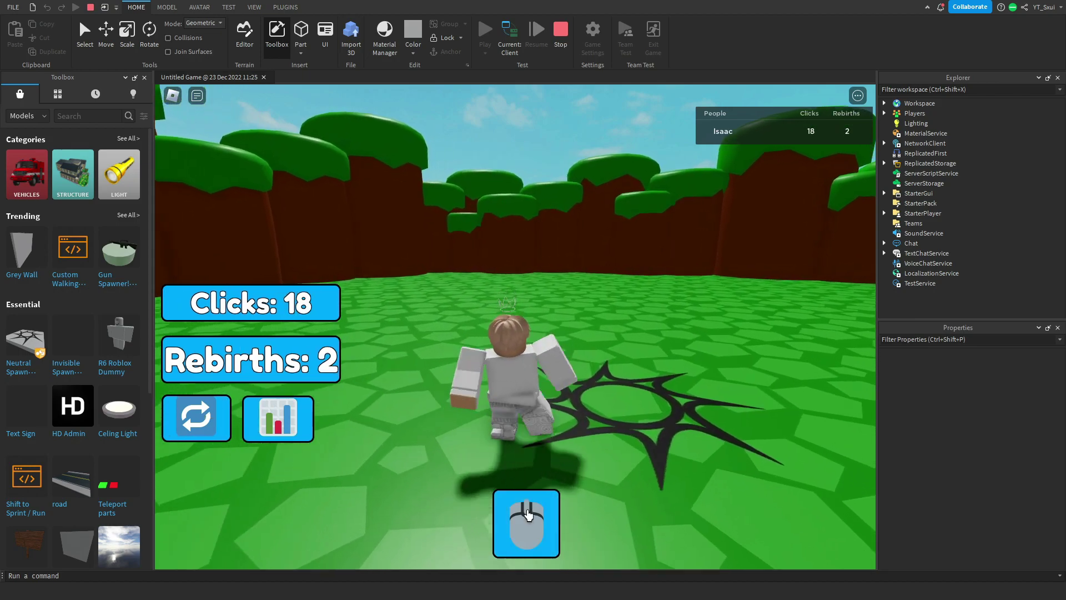
left_click(525, 515)
left_click(526, 512)
left_click(526, 512)
left_click(525, 511)
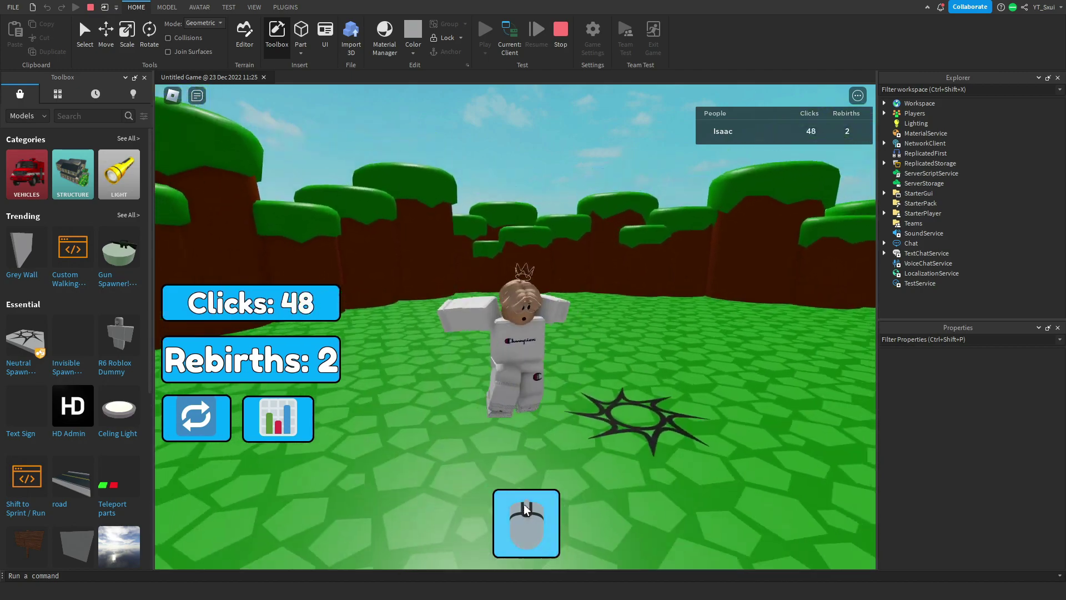
left_click(524, 509)
left_click(522, 507)
left_click(522, 507)
left_click(521, 507)
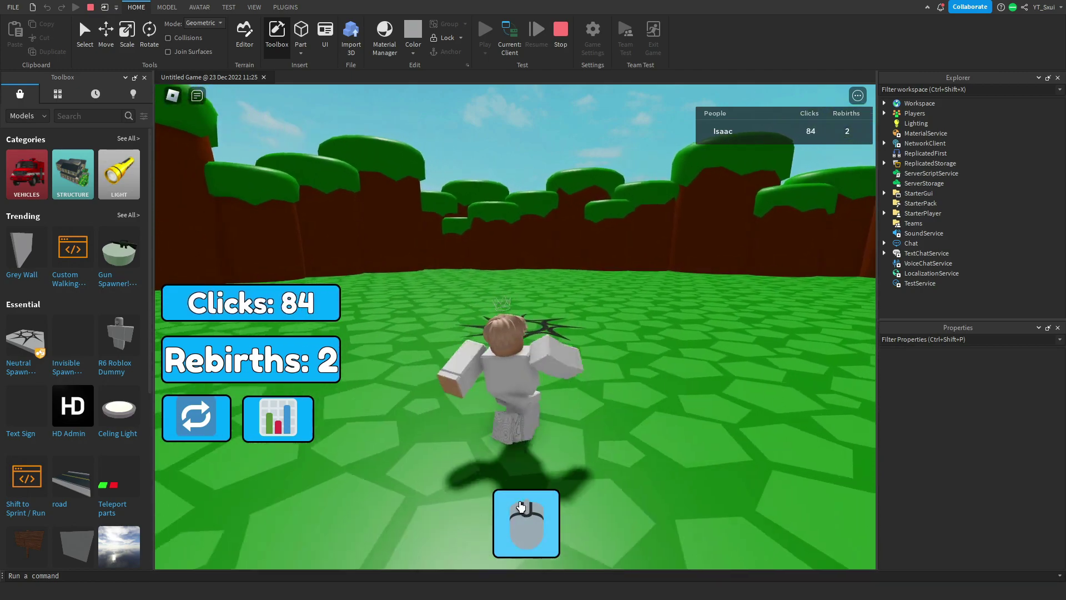
left_click(521, 507)
left_click(520, 507)
left_click(521, 506)
Buy a third rebirth so Rebirths reads 3, then earn a few more clicks.
left_click(197, 418)
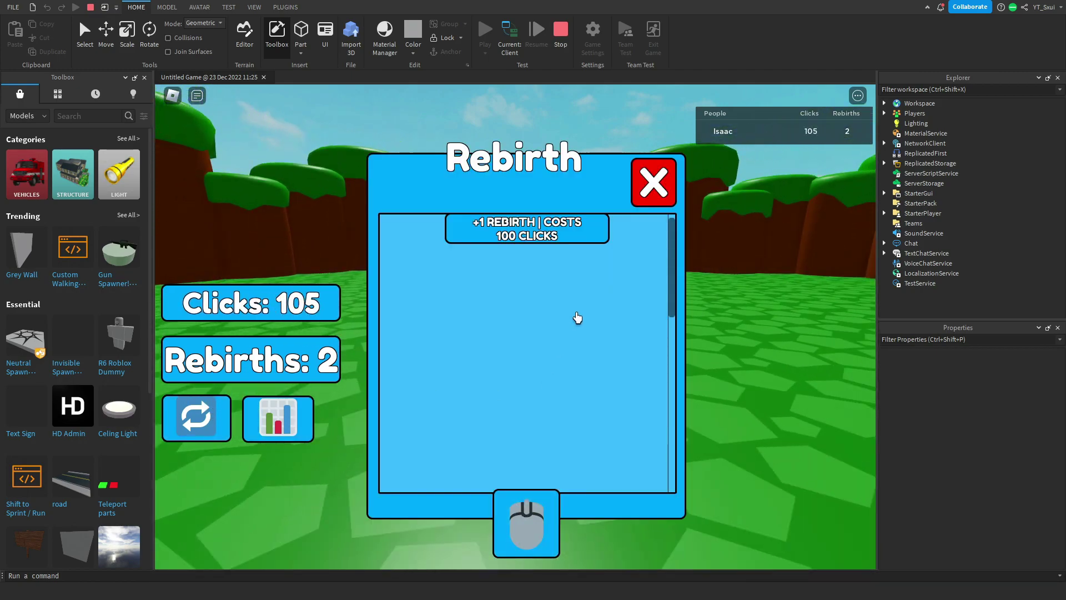
left_click(527, 228)
left_click(525, 509)
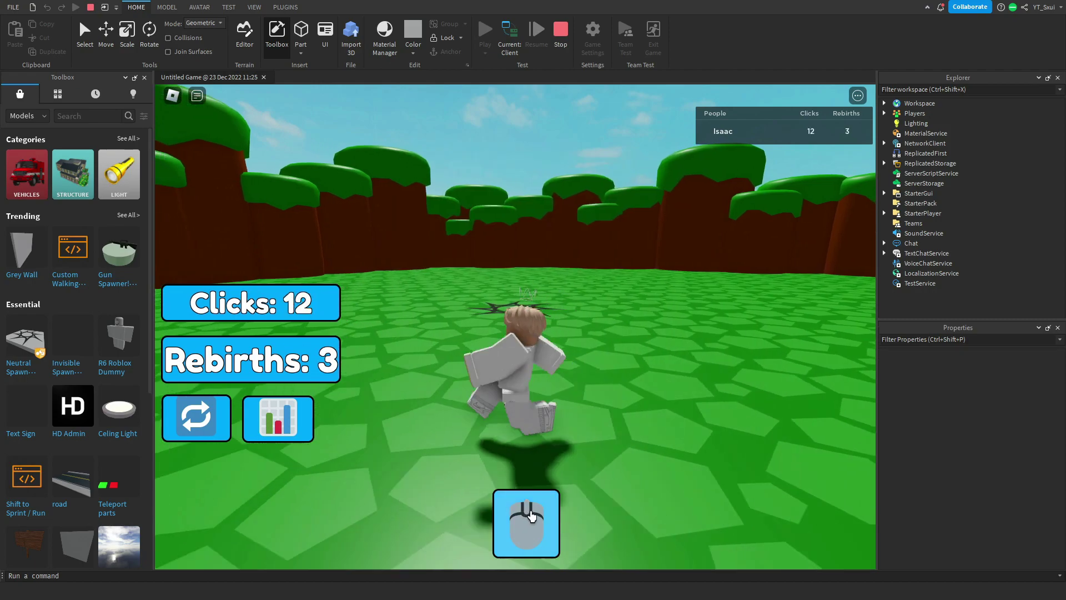
left_click(525, 508)
left_click(525, 509)
left_click(525, 508)
left_click(523, 508)
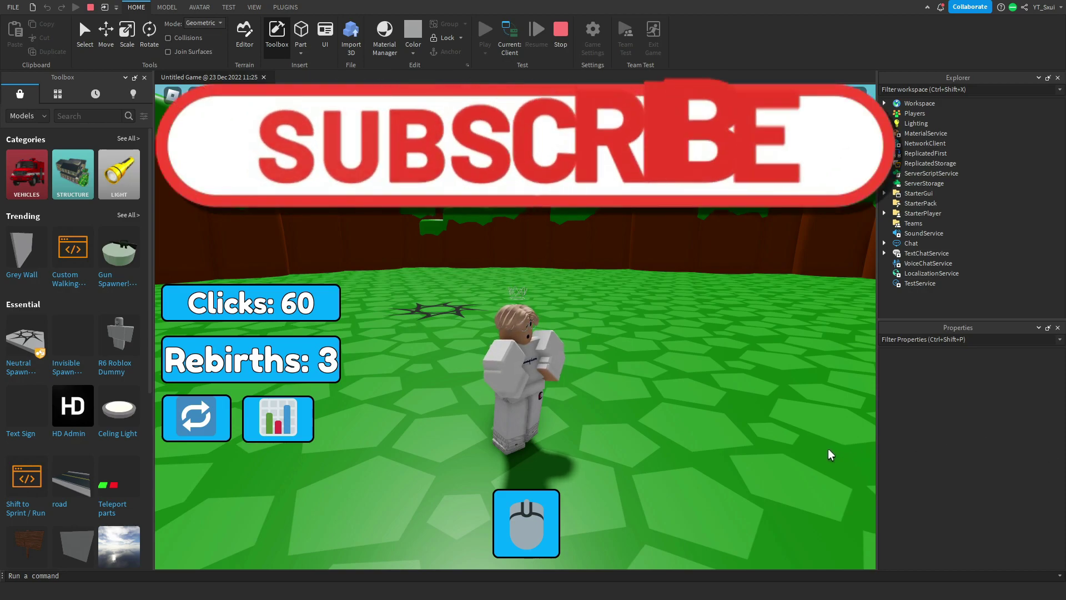
Walk the character with WASD across the grass toward the cliffs and back to face the VIP gate.
key("s")
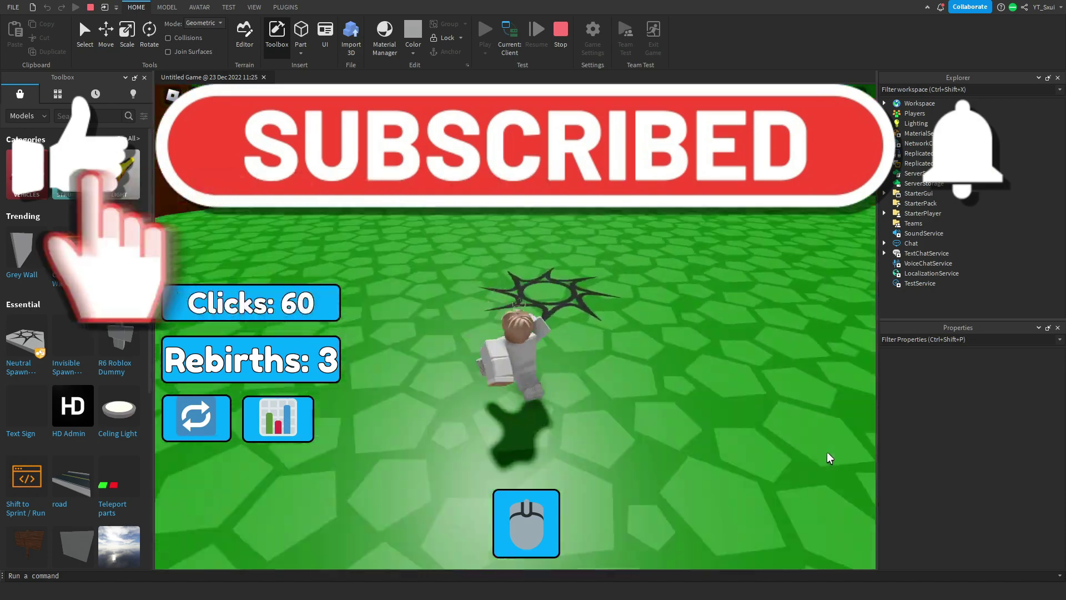
key("w")
key("w")
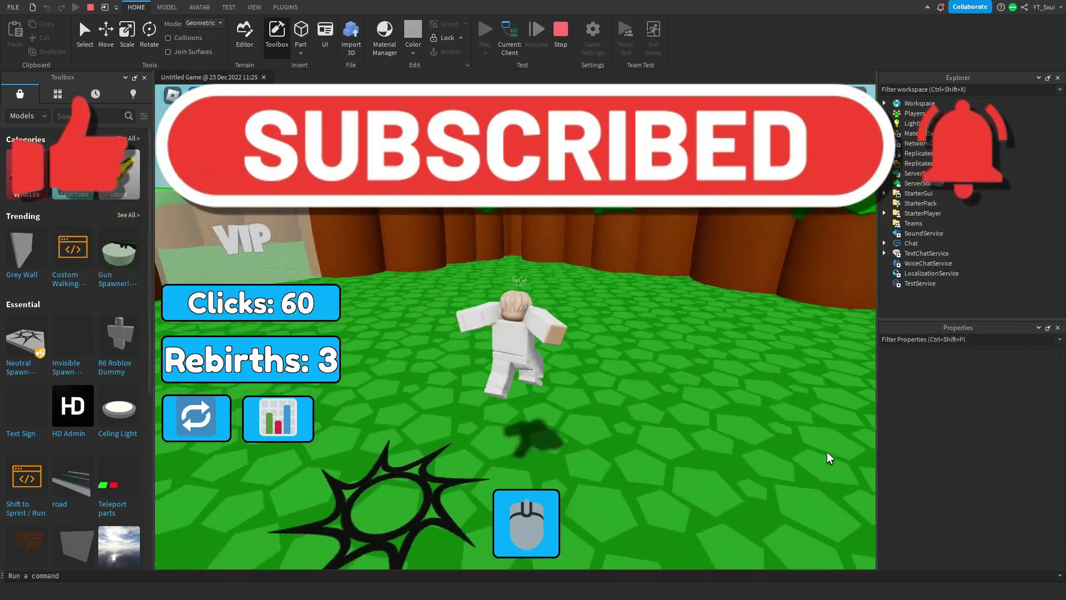
key("a")
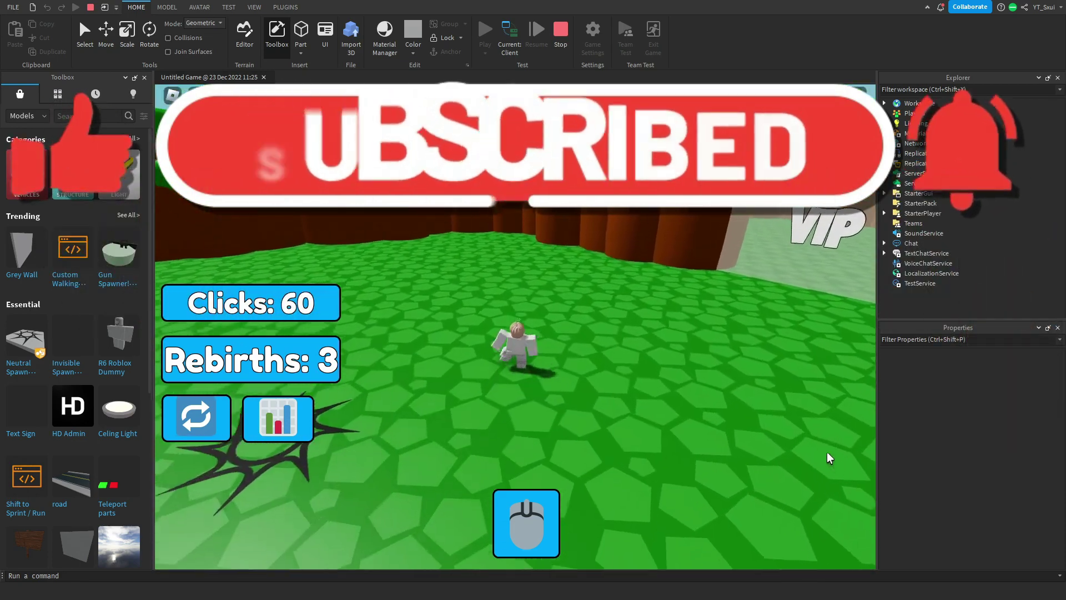
key("a")
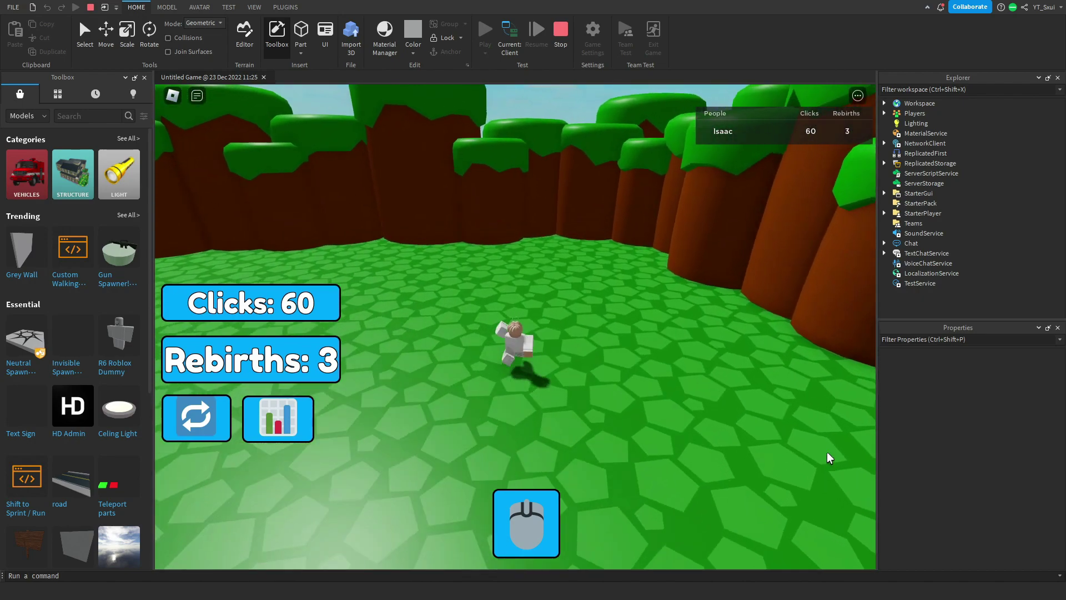
key("a")
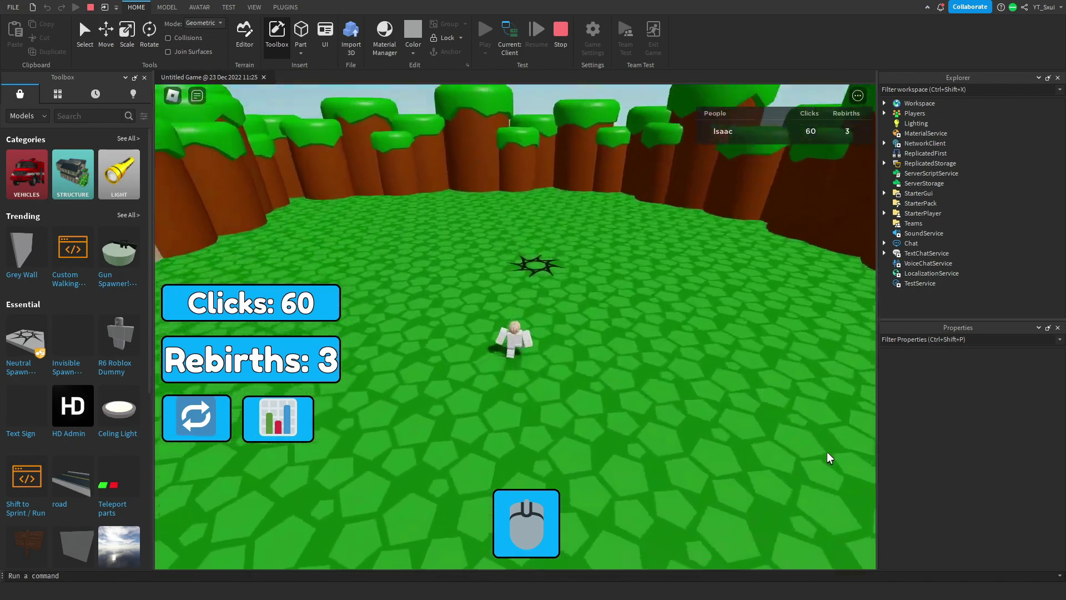
key("s")
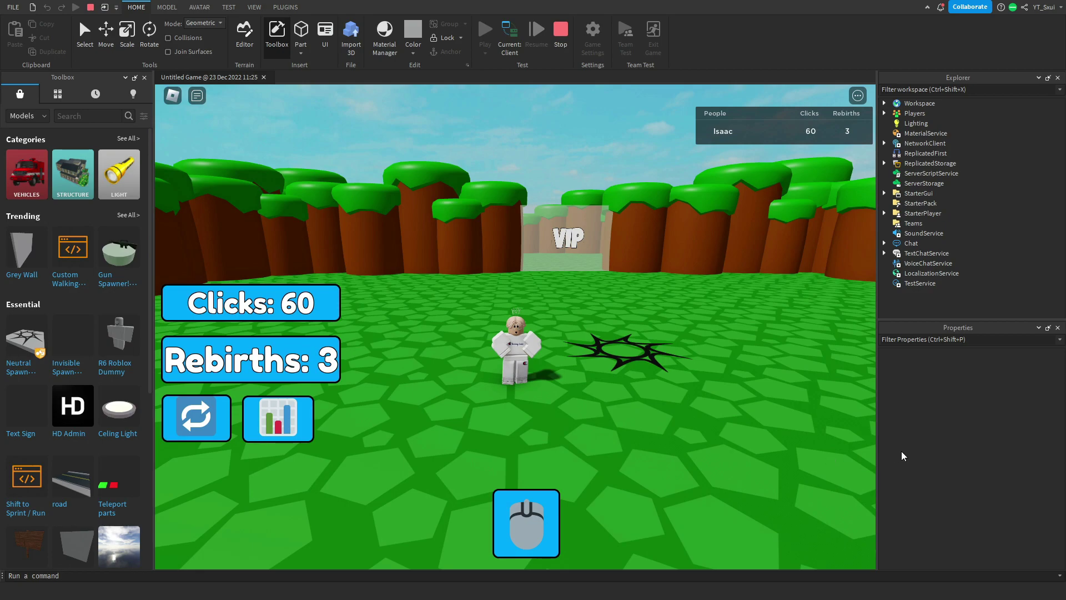